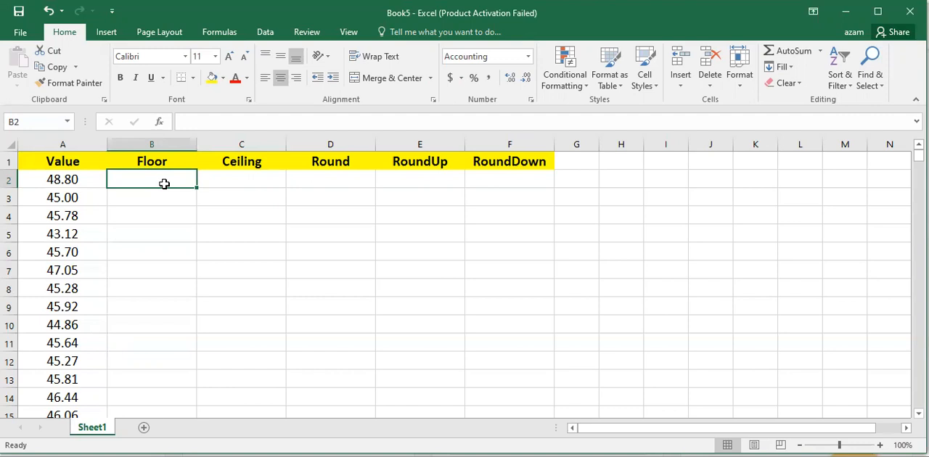
# - Enter the formula =FLOOR(A2,1) in cell B2 to round the first value down to a multiple of 1
pyautogui.write('=f')
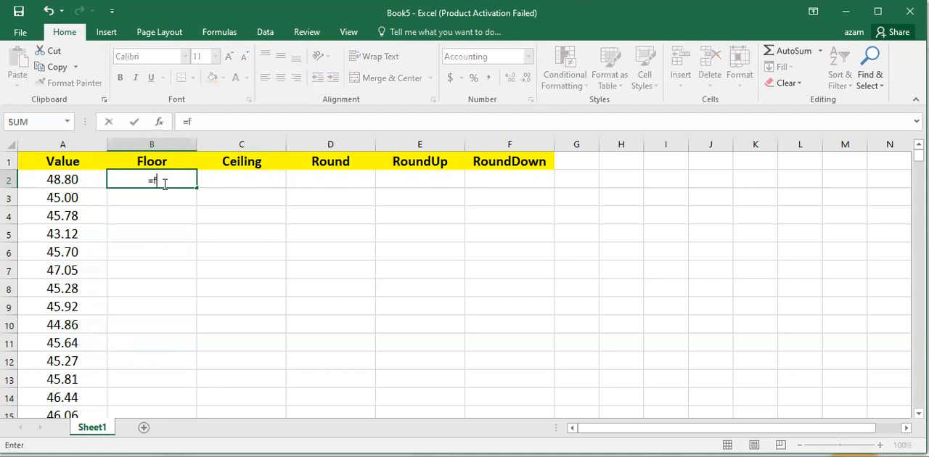
pyautogui.write('lo')
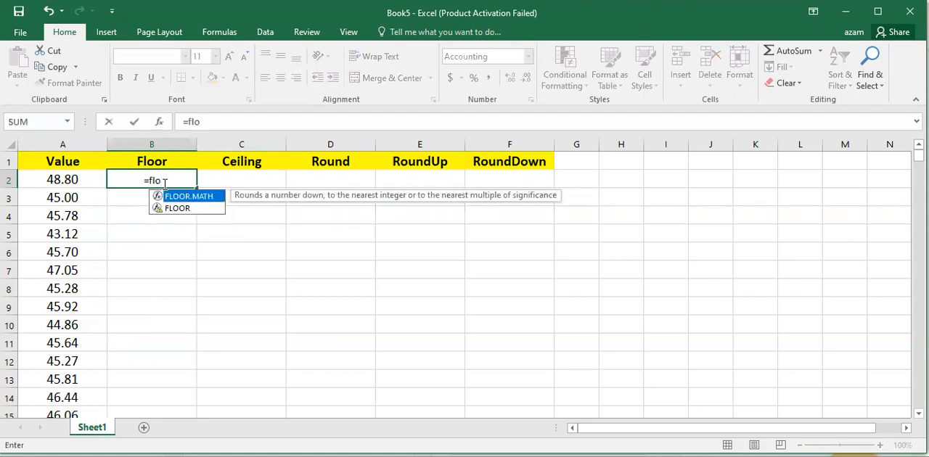
pyautogui.doubleClick(188, 211)
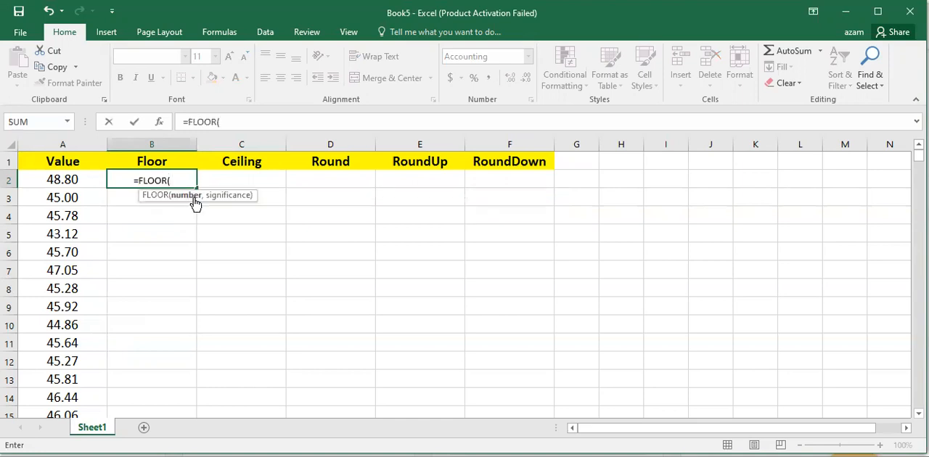
pyautogui.click(64, 181)
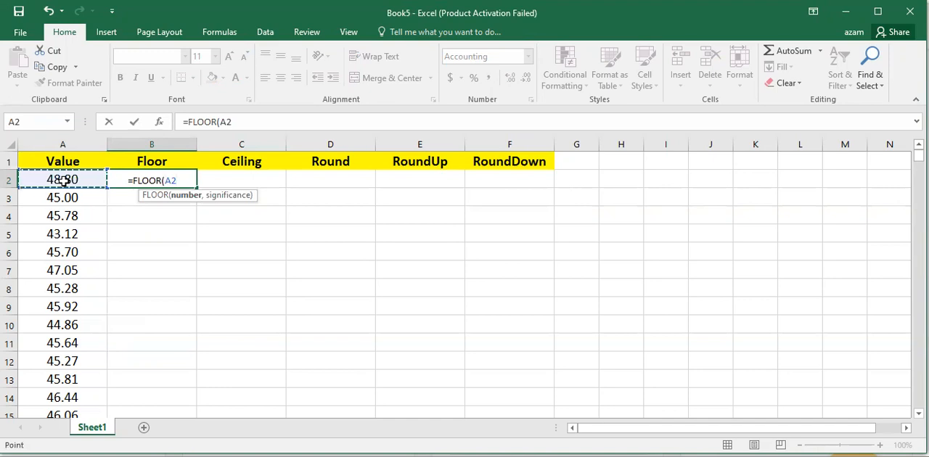
pyautogui.write(',')
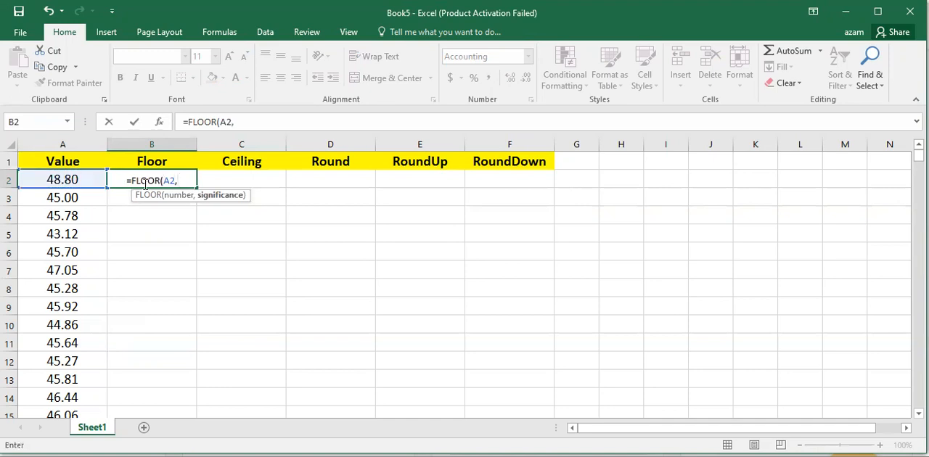
pyautogui.write('1')
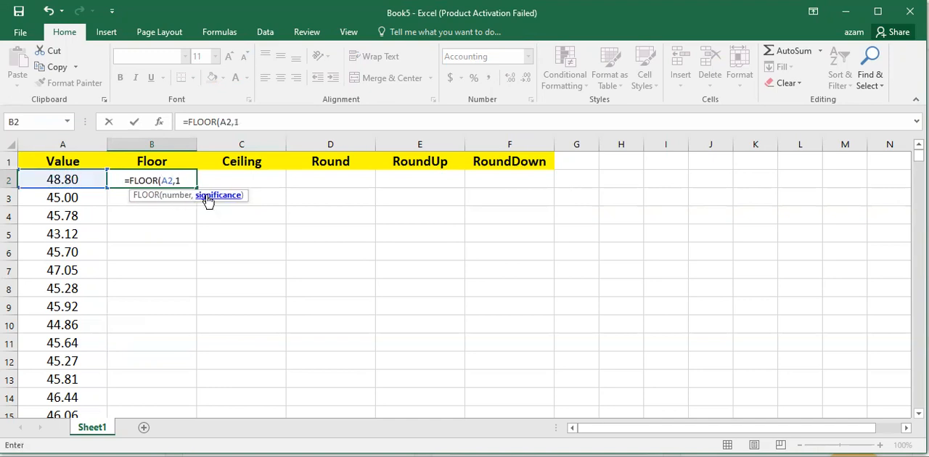
pyautogui.write(')')
pyautogui.press('Return')
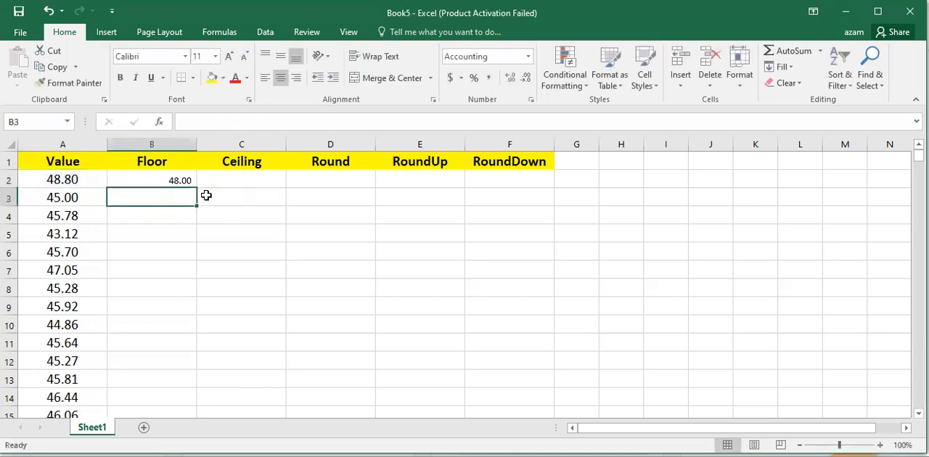
# - Fill the FLOOR formula from B2 down the Floor column for every row of data
pyautogui.click(80, 178)
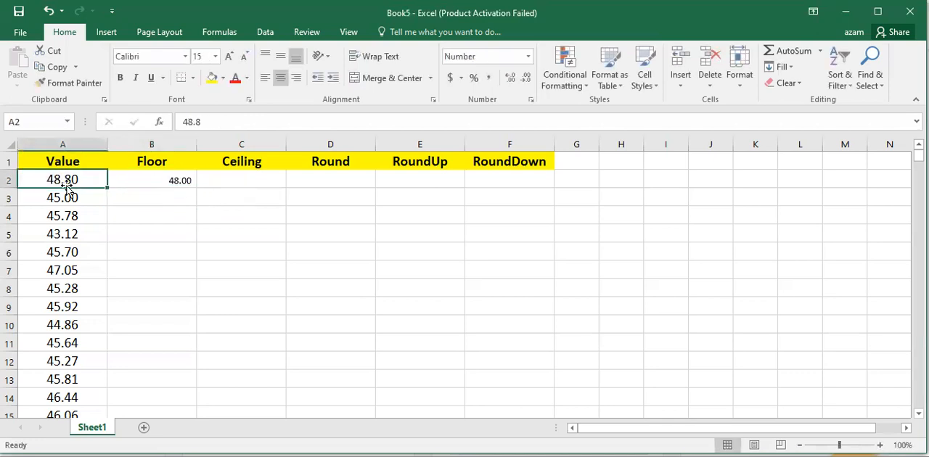
pyautogui.click(166, 180)
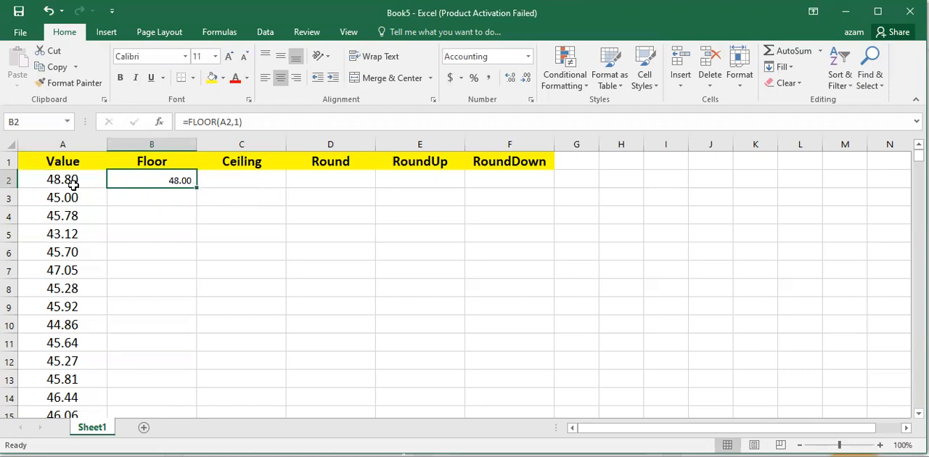
pyautogui.doubleClick(196, 188)
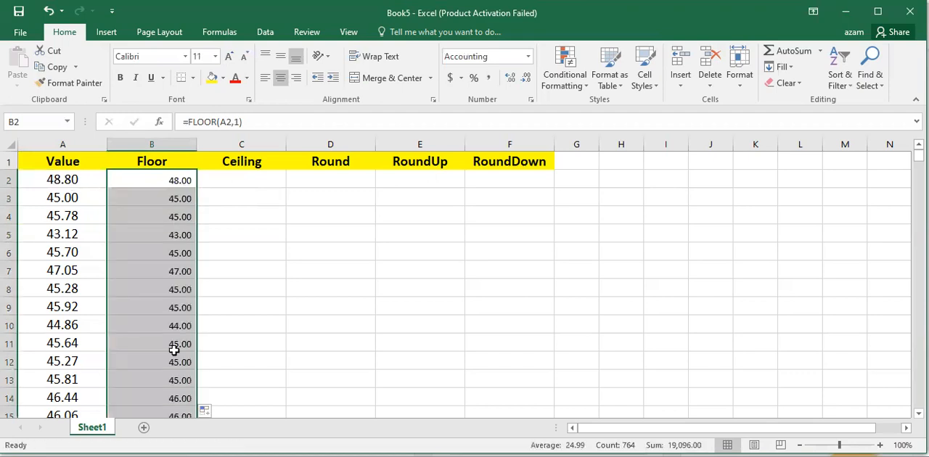
# - Review the filled Floor column against the original values further down the sheet and return to the first rows
pyautogui.scroll(-7, 177, 369)
pyautogui.scroll(7, 177, 369)
pyautogui.scroll(-20, 178, 367)
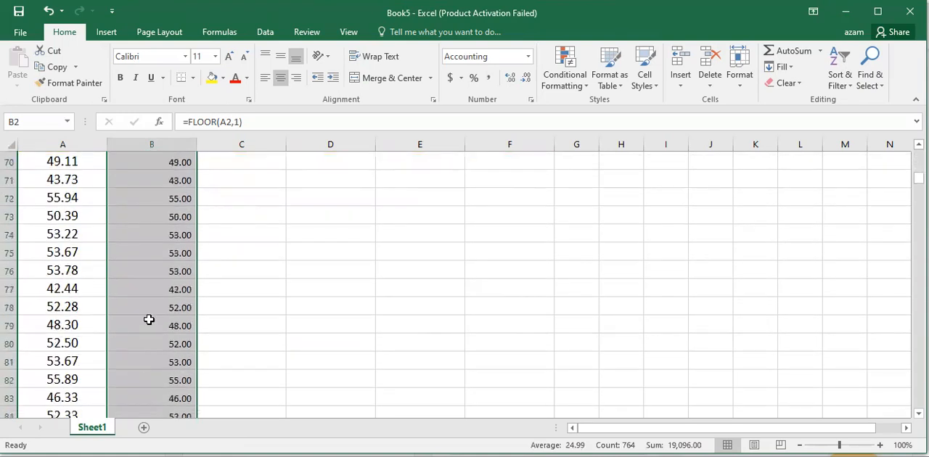
pyautogui.scroll(-3, 177, 356)
pyautogui.scroll(-3, 177, 356)
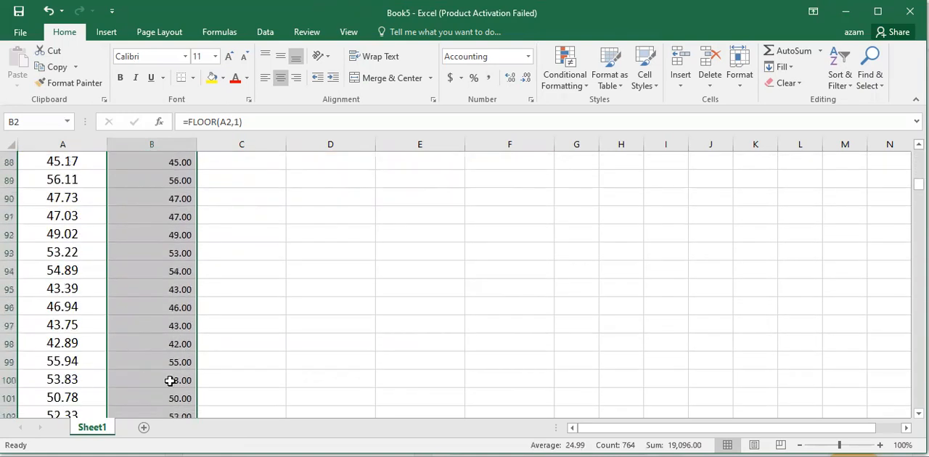
pyautogui.scroll(-5, 169, 381)
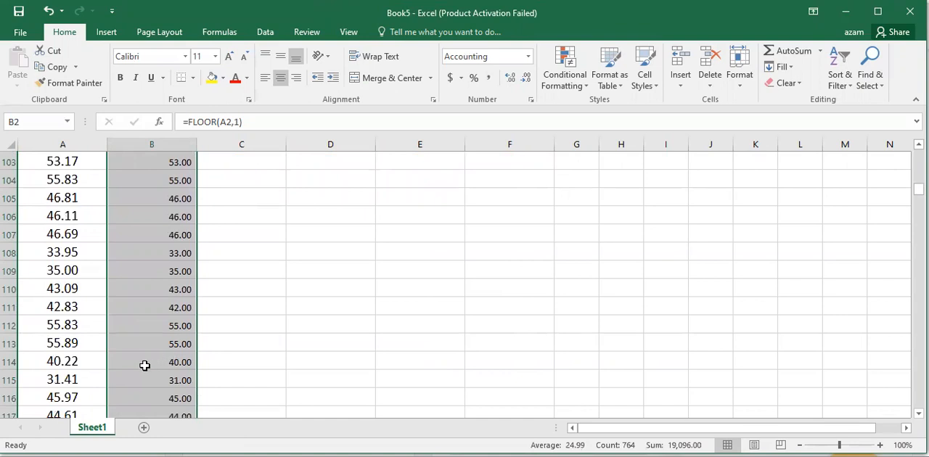
pyautogui.scroll(20, 171, 299)
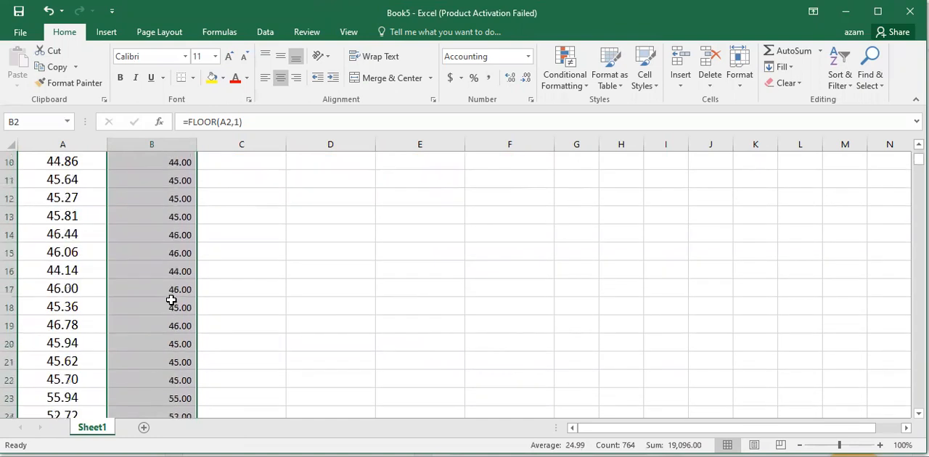
pyautogui.scroll(3, 171, 300)
# - Enter the formula =CEILING(A2,1) in cell C2 to round the first value up to a multiple of 1
pyautogui.click(252, 176)
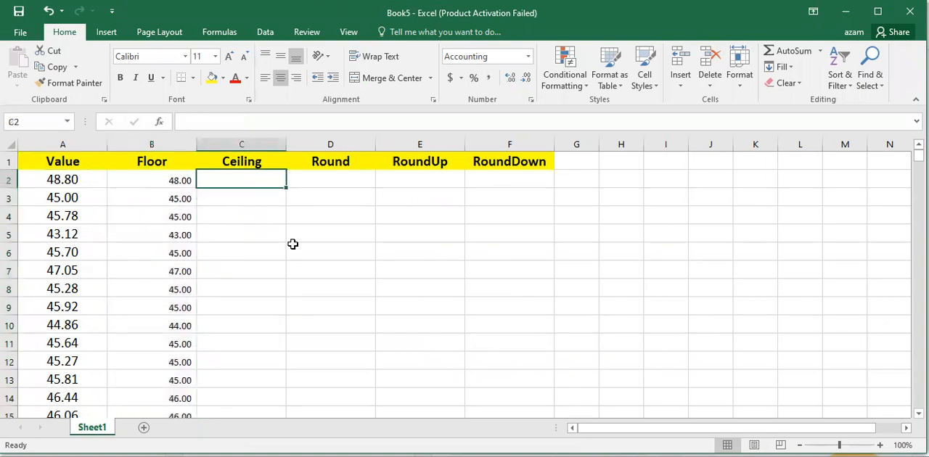
pyautogui.write('=c')
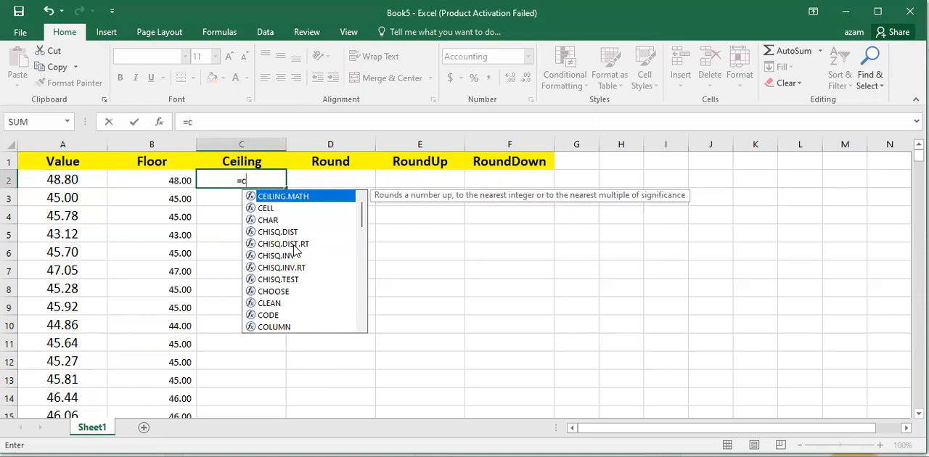
pyautogui.write('ei')
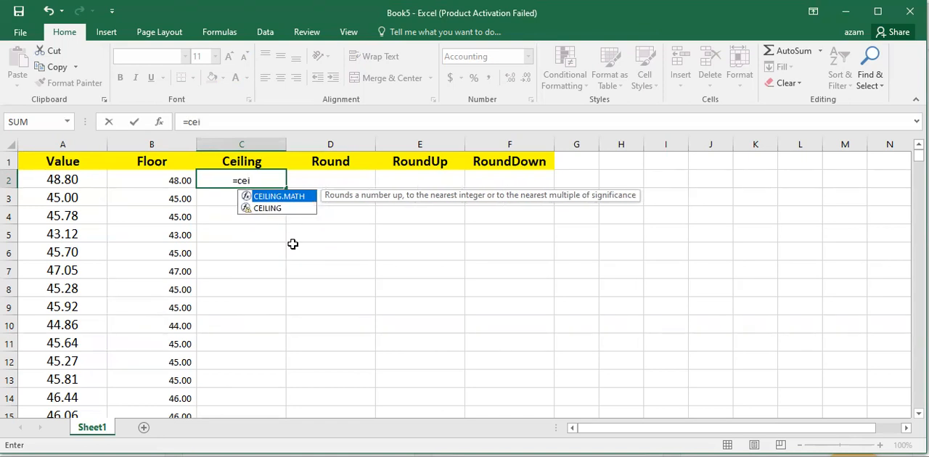
pyautogui.doubleClick(268, 209)
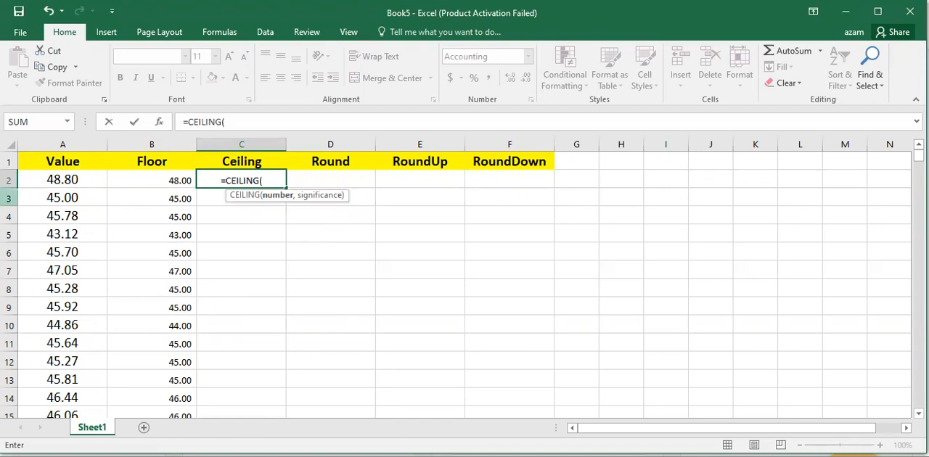
pyautogui.click(51, 183)
pyautogui.write(',1)')
pyautogui.press('Return')
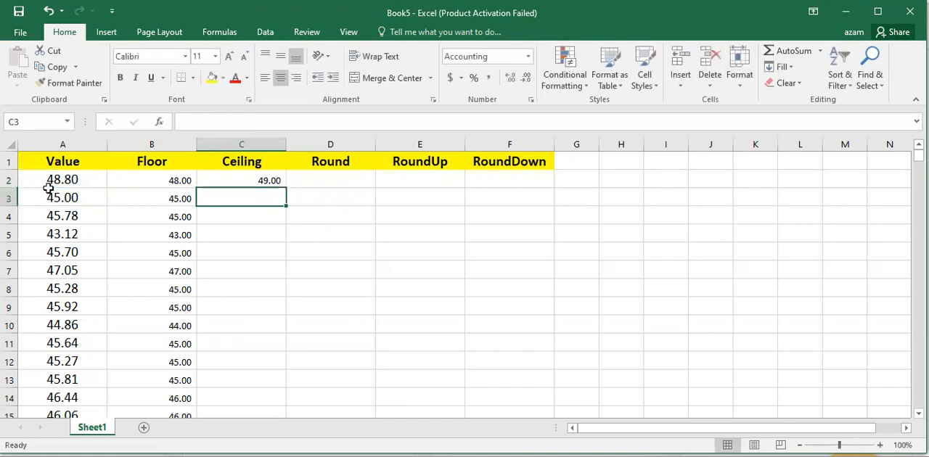
# - Fill the CEILING formula from C2 down the Ceiling column for every row of data
pyautogui.click(143, 178)
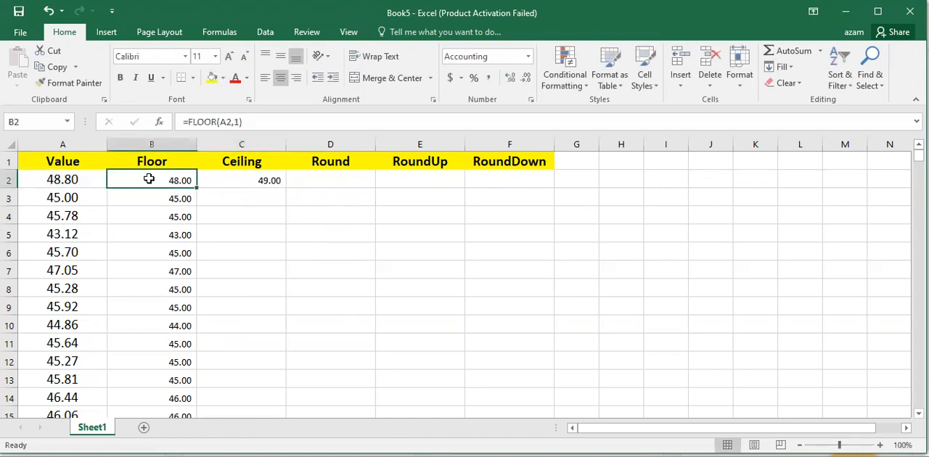
pyautogui.click(230, 180)
pyautogui.doubleClick(287, 186)
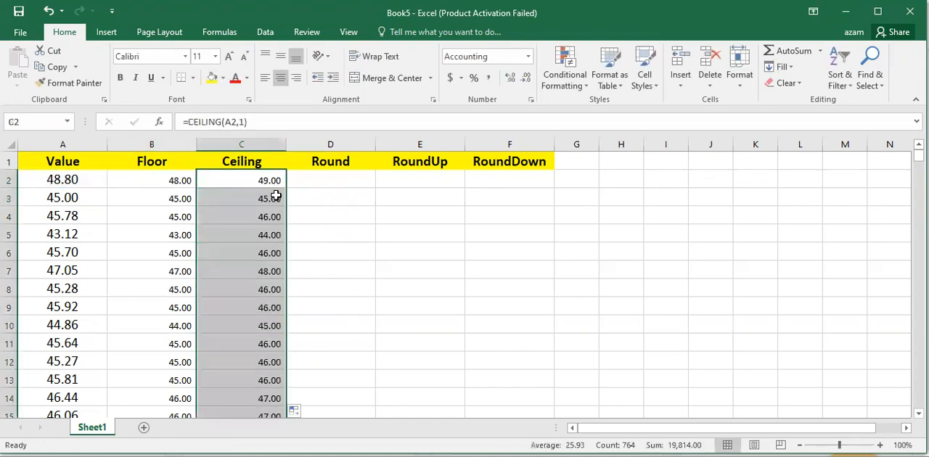
# - Compare the original values in the first data rows with their Floor and Ceiling results, and check the still empty Round column
pyautogui.moveTo(75, 198); pyautogui.dragTo(231, 197)
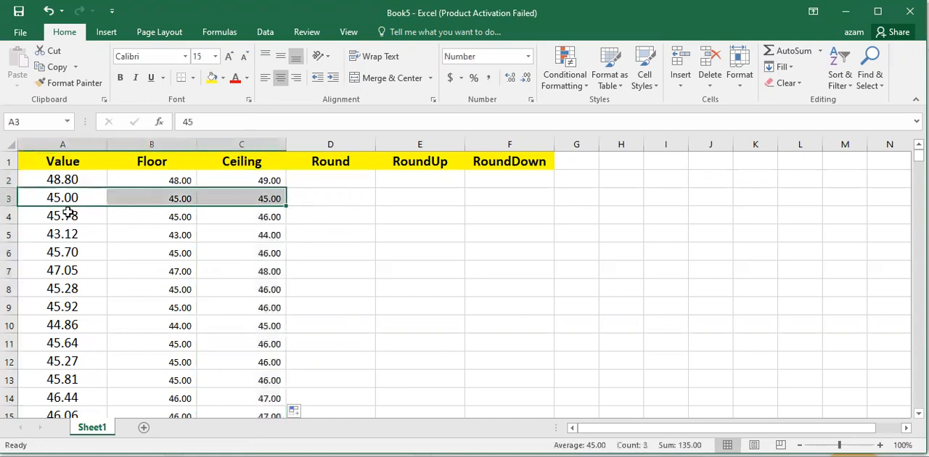
pyautogui.click(69, 212)
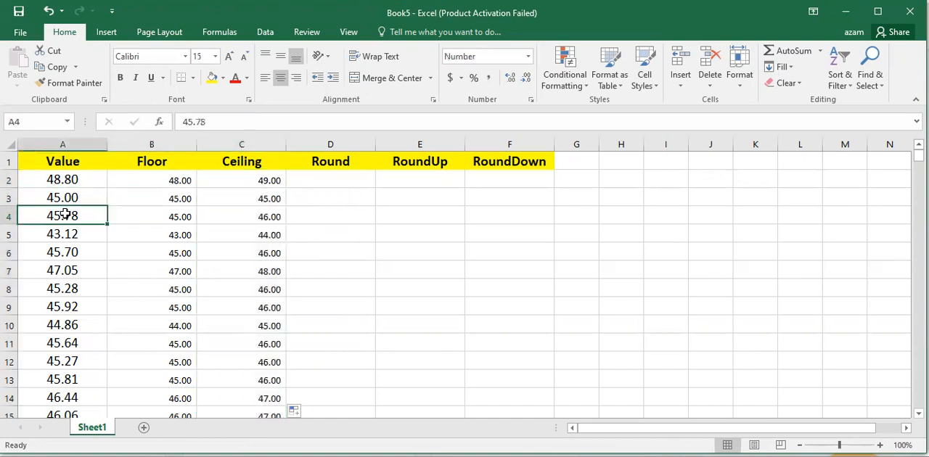
pyautogui.click(160, 218)
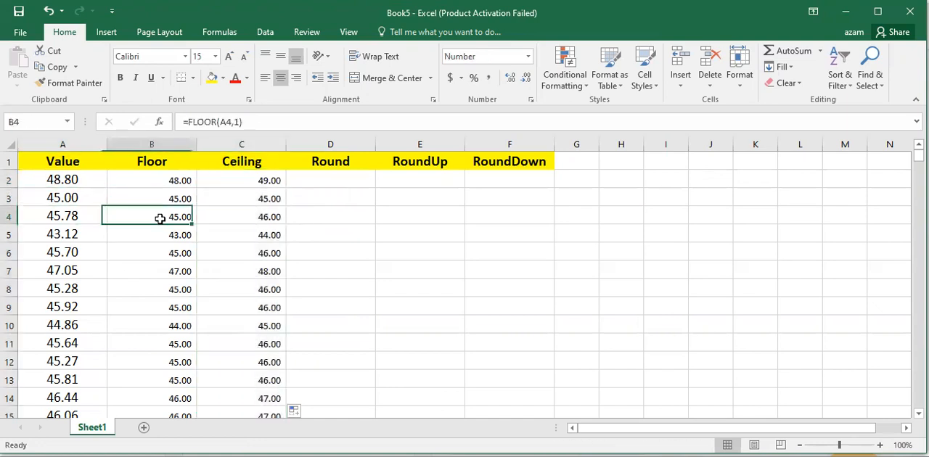
pyautogui.click(253, 219)
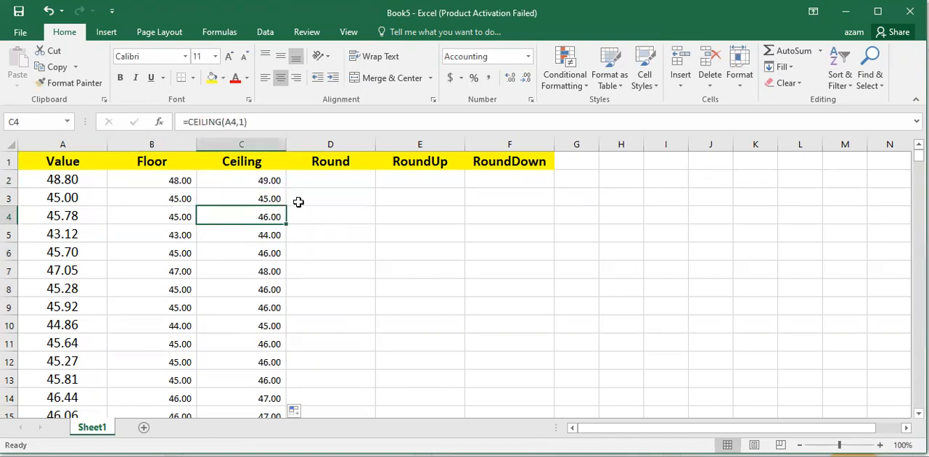
pyautogui.click(332, 160)
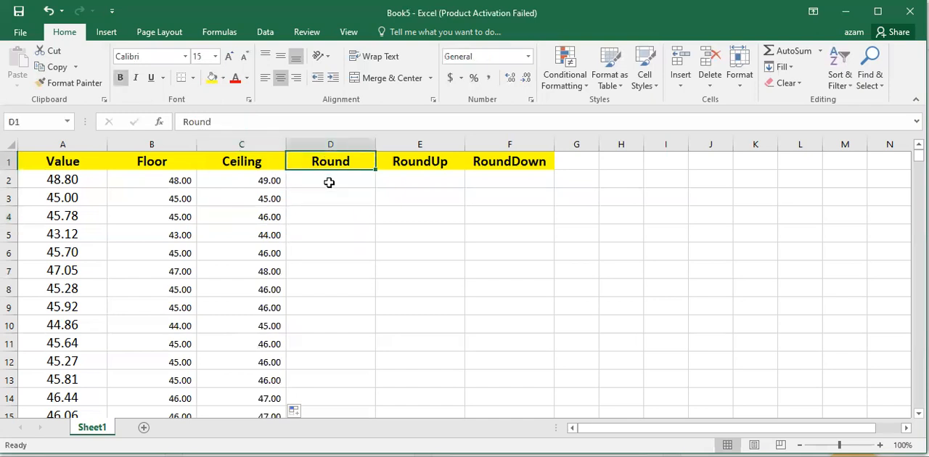
pyautogui.click(328, 183)
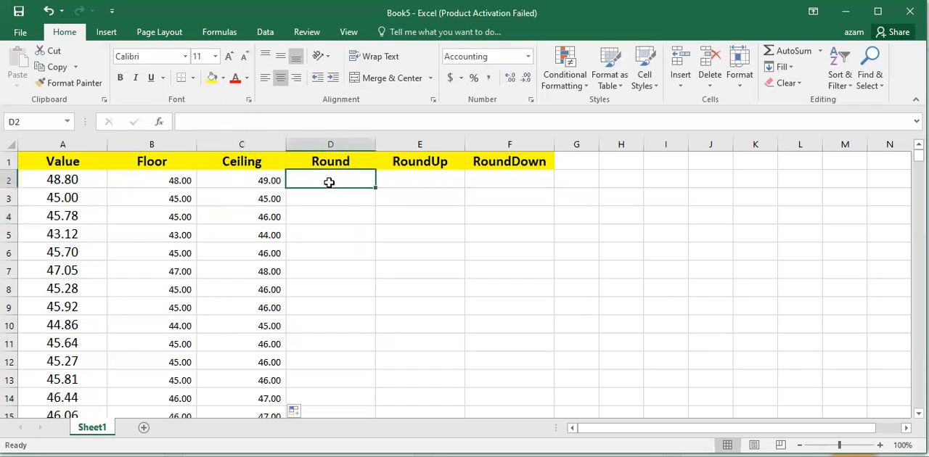
pyautogui.click(84, 182)
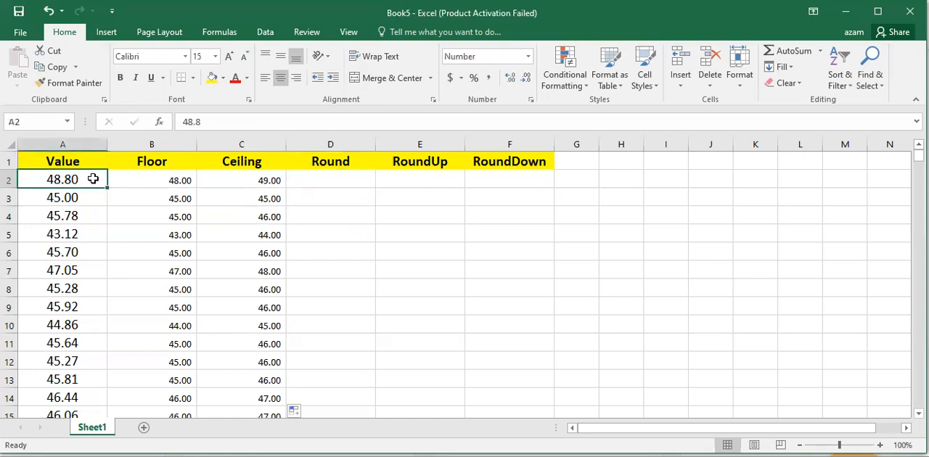
pyautogui.click(343, 185)
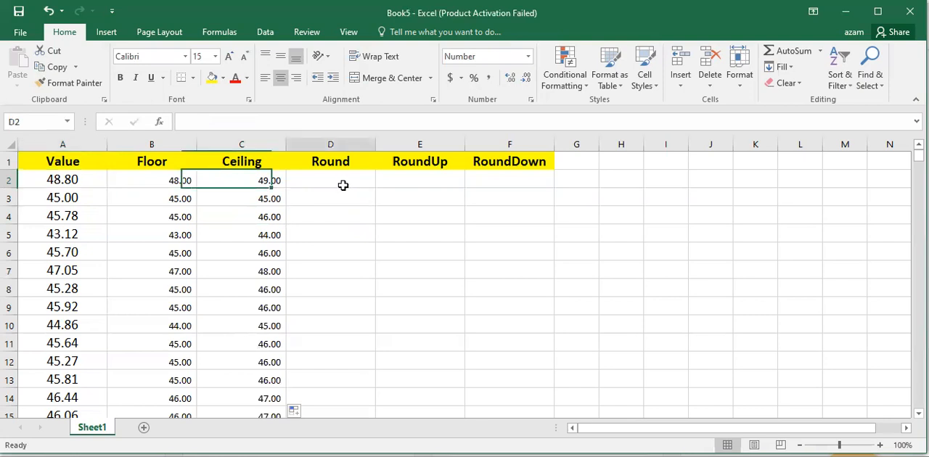
pyautogui.click(100, 183)
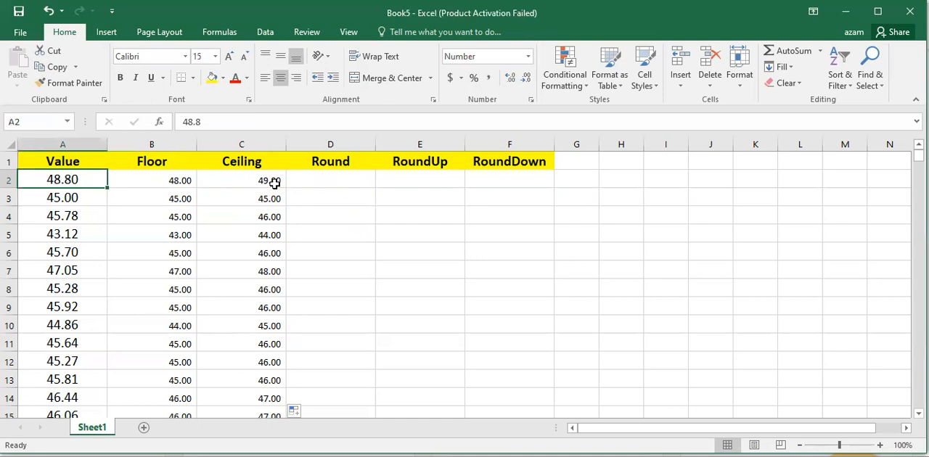
pyautogui.click(162, 184)
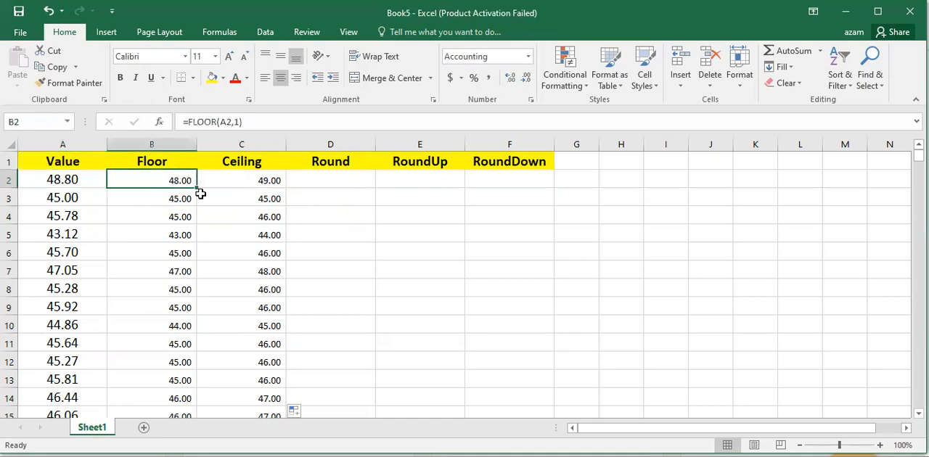
pyautogui.click(66, 180)
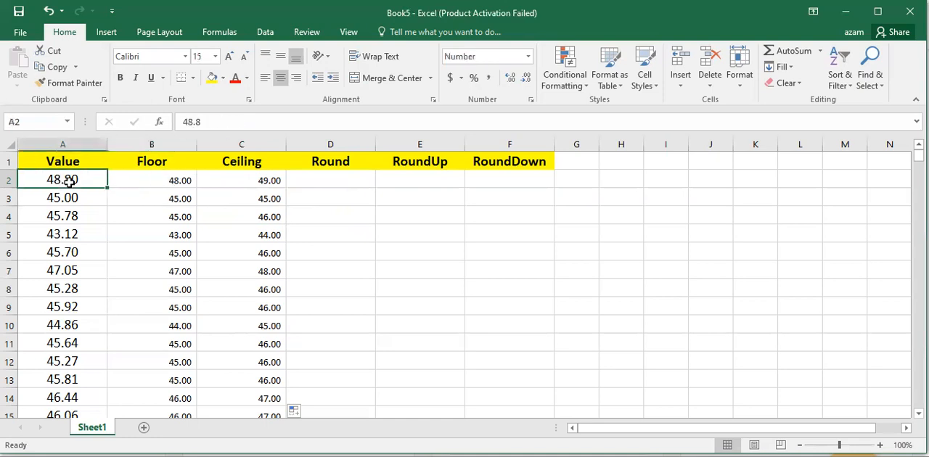
pyautogui.click(179, 181)
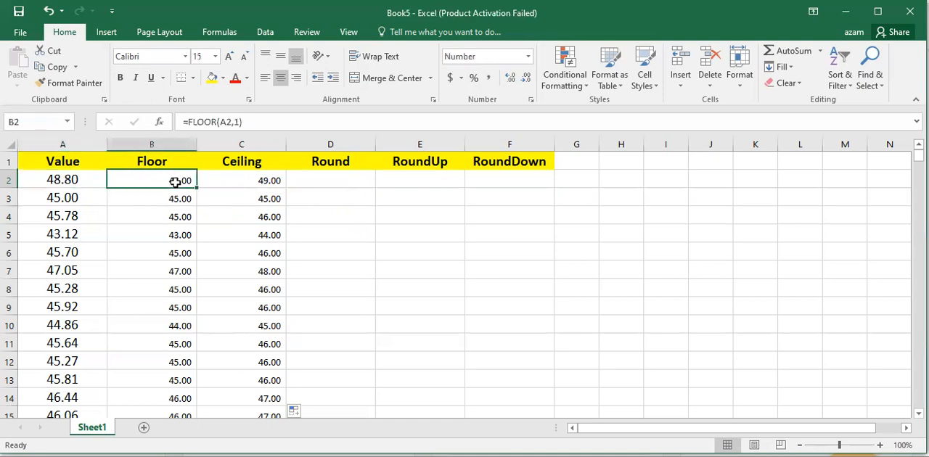
pyautogui.click(70, 180)
pyautogui.click(72, 233)
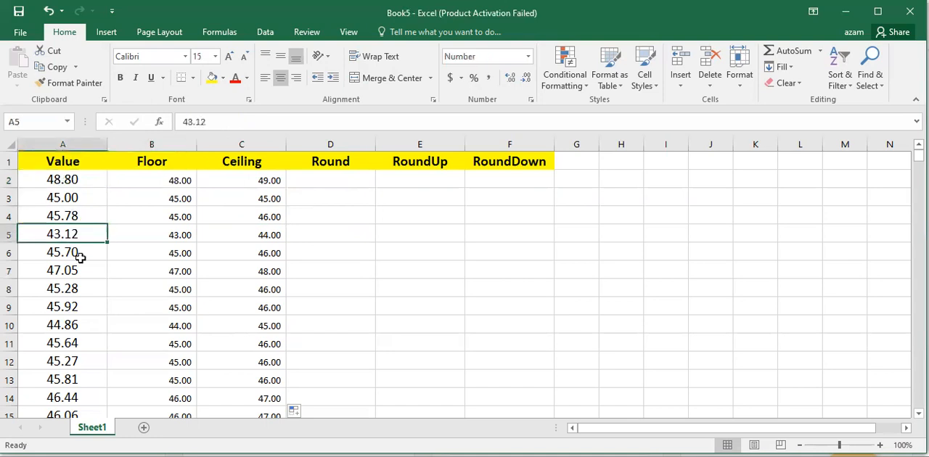
pyautogui.click(79, 257)
pyautogui.click(72, 270)
pyautogui.click(78, 291)
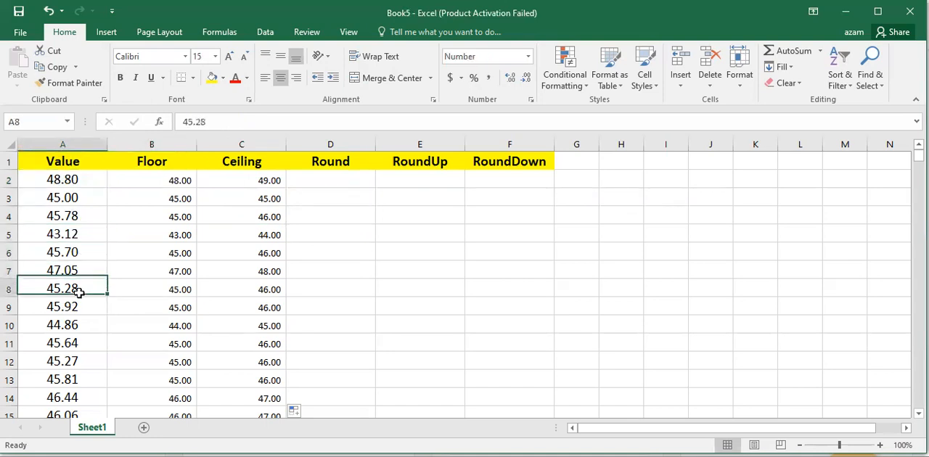
# - Compare the Floor and Ceiling results in the first data rows with their original values in column A
pyautogui.click(175, 165)
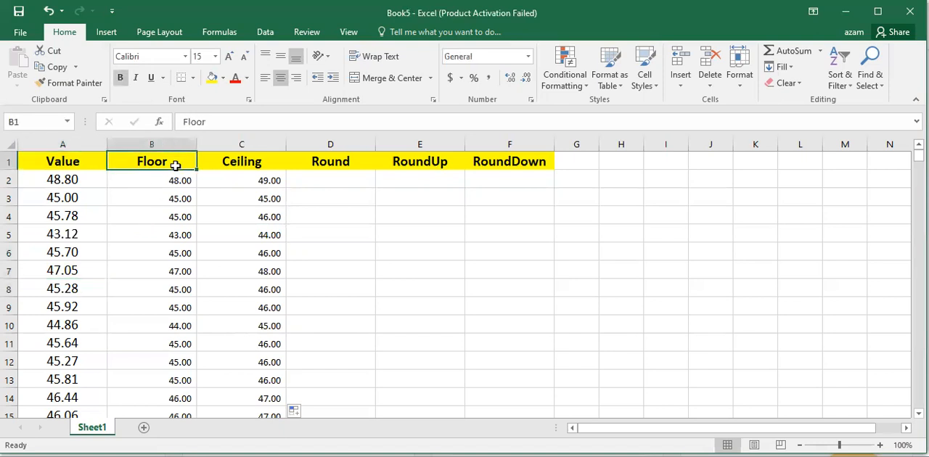
pyautogui.click(180, 180)
pyautogui.click(74, 180)
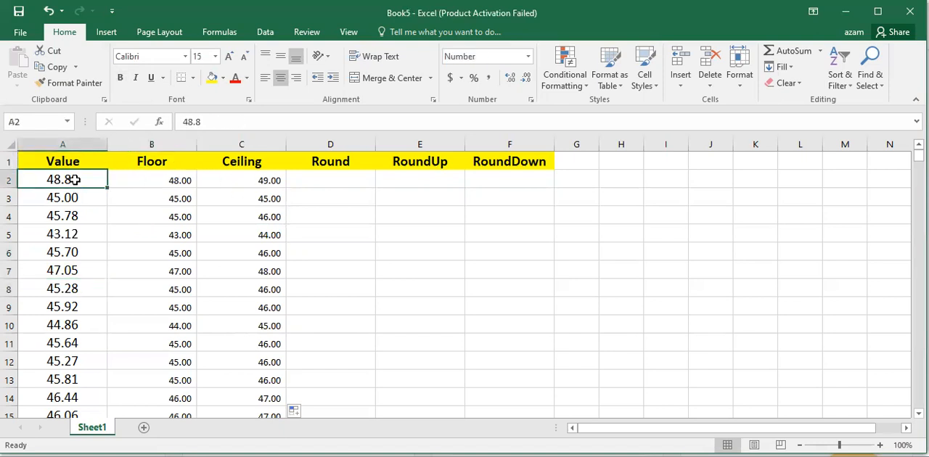
pyautogui.click(73, 217)
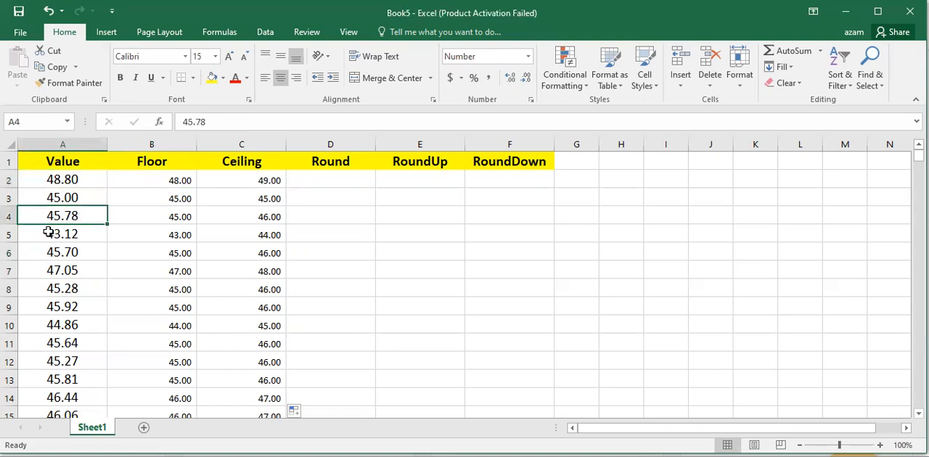
pyautogui.click(251, 199)
pyautogui.click(241, 184)
pyautogui.hotkey('alt', 'F4')
pyautogui.click(551, 241)
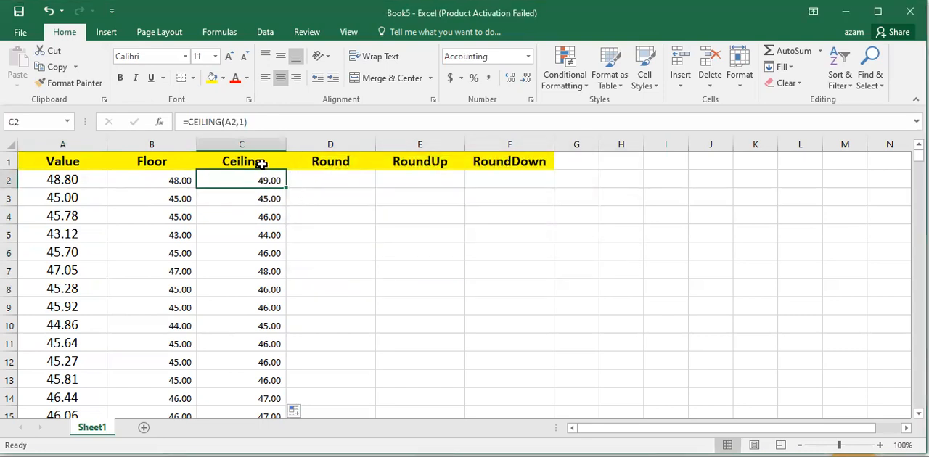
pyautogui.click(261, 162)
pyautogui.click(259, 183)
# - Enter the formula =ROUND(A2,1) in cell D2 to round the first value to one decimal place
pyautogui.click(342, 181)
pyautogui.write('=')
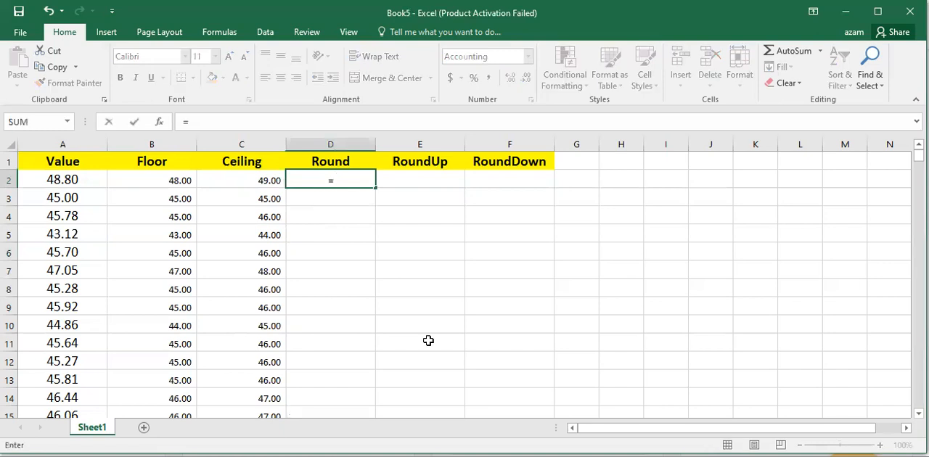
pyautogui.write('round')
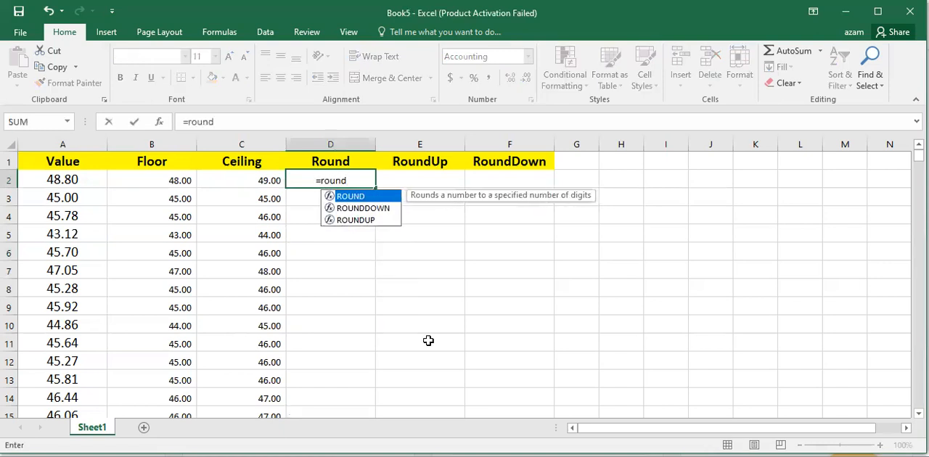
pyautogui.doubleClick(361, 198)
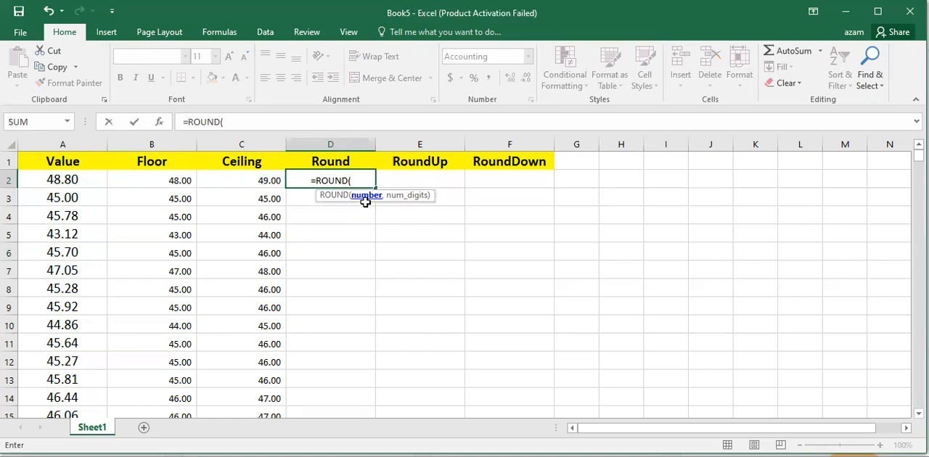
pyautogui.click(56, 182)
pyautogui.write(',')
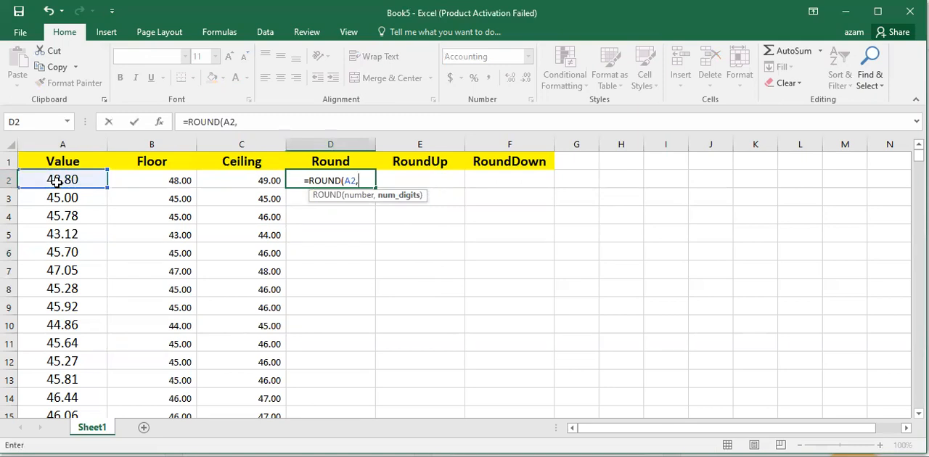
pyautogui.write('1')
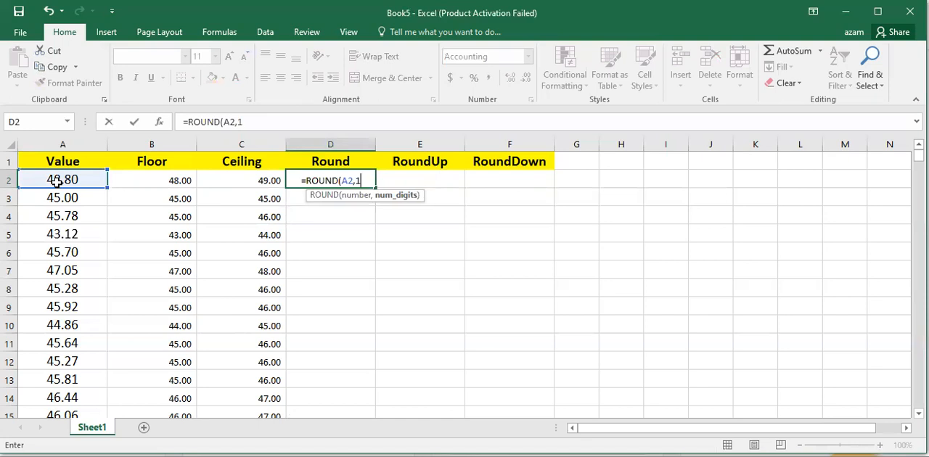
pyautogui.press('Return')
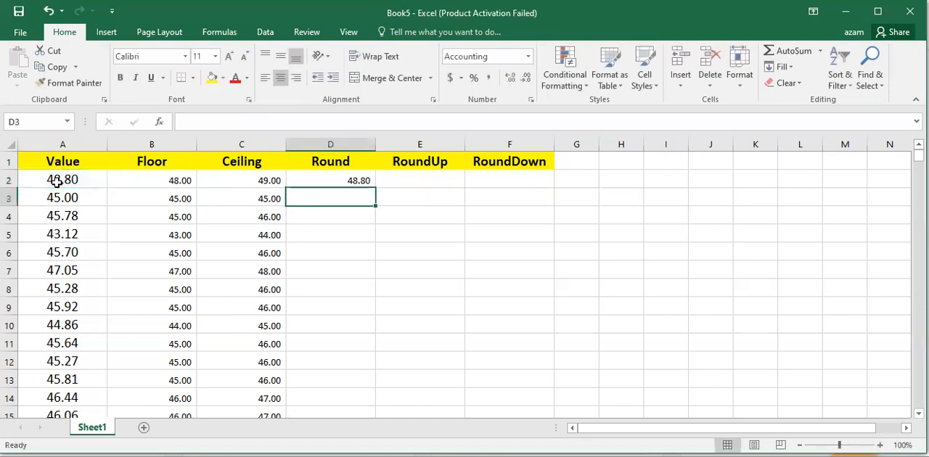
# - Change the number of digits in the D2 ROUND formula to 0
pyautogui.doubleClick(350, 181)
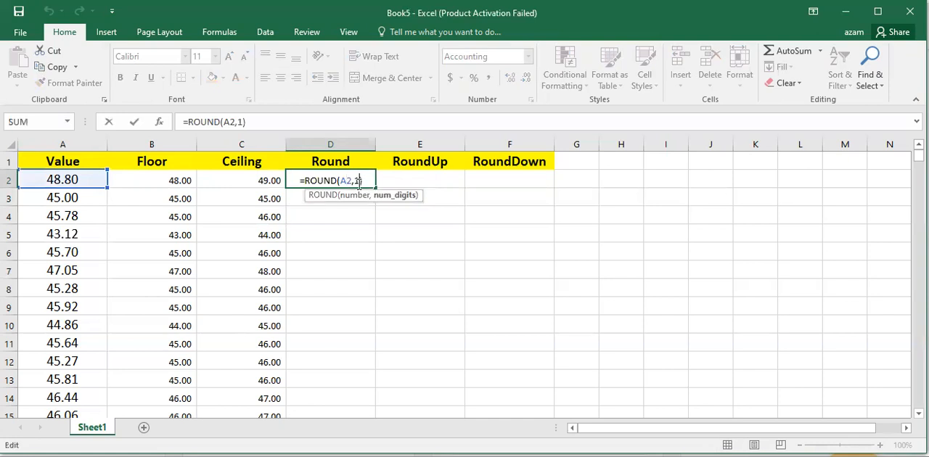
pyautogui.press('BackSpace')
pyautogui.write('0')
pyautogui.press('Return')
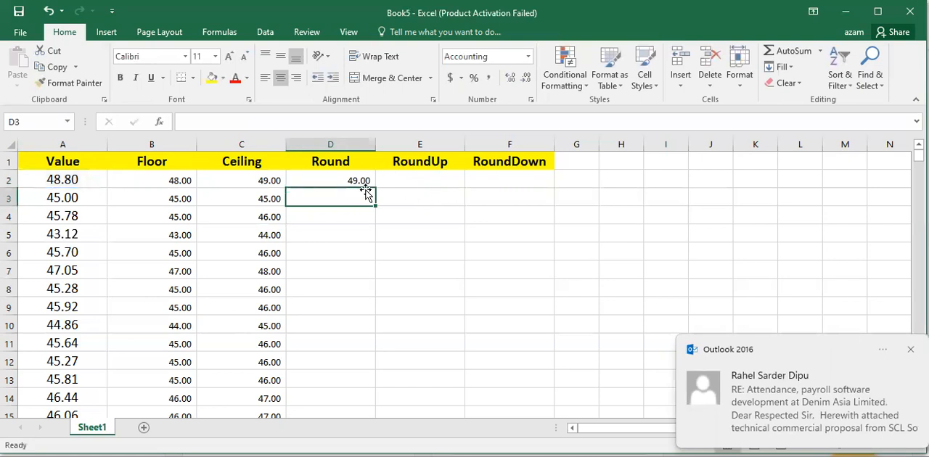
# - Change the ROUND formula in D2 to =ROUND(A2,3) for rounding to three digits
pyautogui.doubleClick(362, 181)
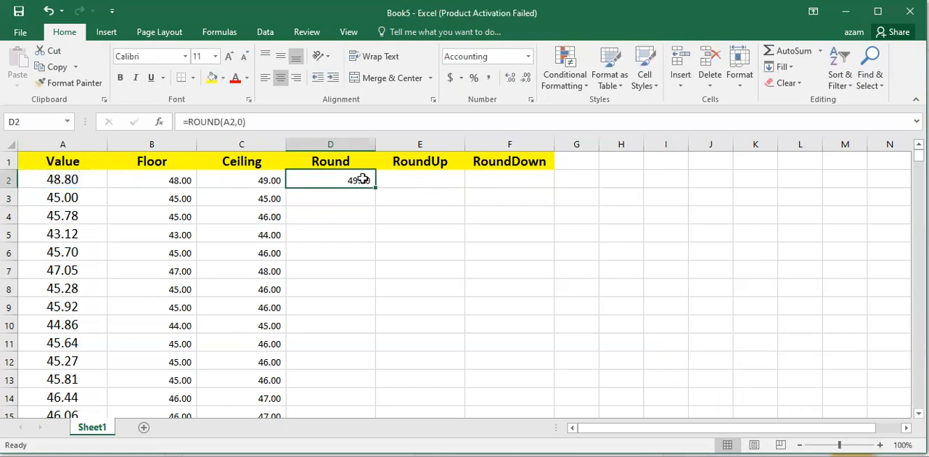
pyautogui.press('BackSpace')
pyautogui.write('2')
pyautogui.press('Return')
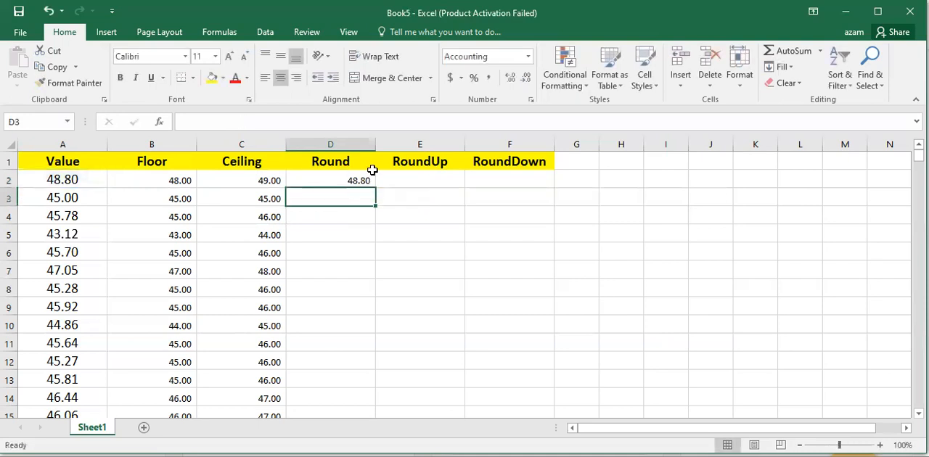
# - Display D2 with three decimal places and fill its ROUND formula down the Round column for every data row
pyautogui.click(365, 181)
pyautogui.click(525, 80)
pyautogui.doubleClick(511, 81)
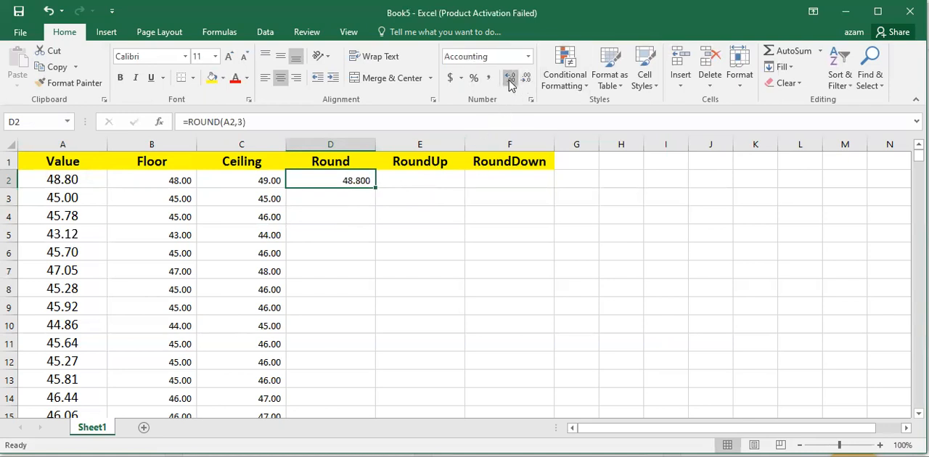
pyautogui.moveTo(376, 189); pyautogui.dragTo(376, 189)
pyautogui.doubleClick(376, 189)
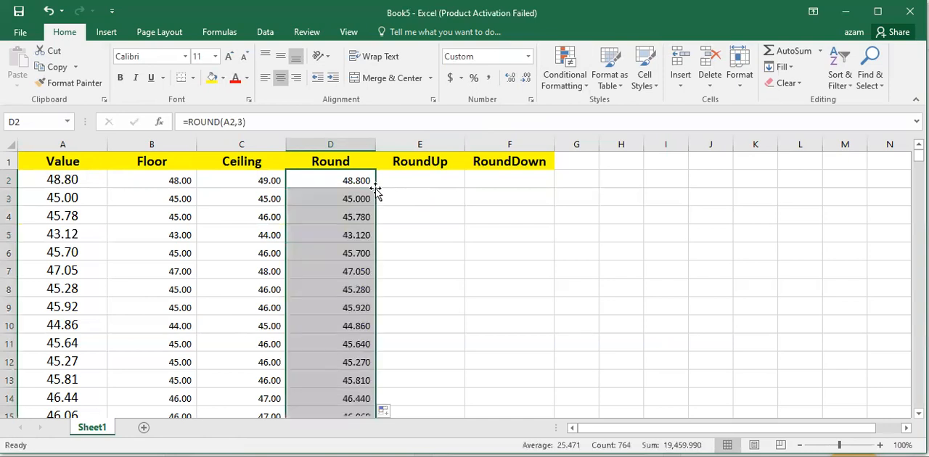
# - Change the formula in D2 to =ROUND(A2,1) and refill the whole Round column with it
pyautogui.click(365, 181)
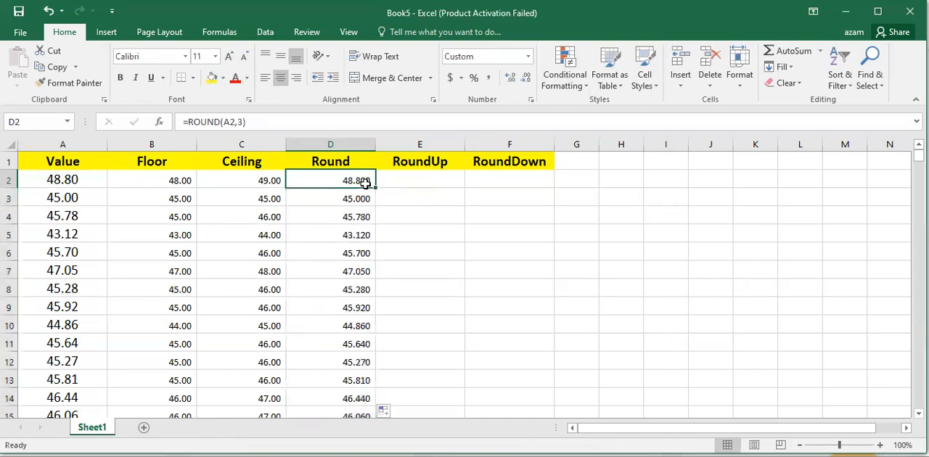
pyautogui.click(240, 122)
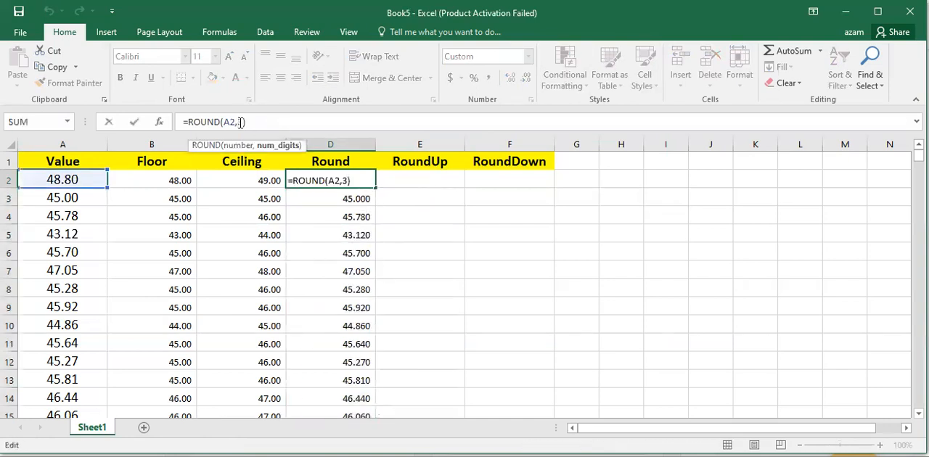
pyautogui.press('BackSpace')
pyautogui.write('1')
pyautogui.press('Return')
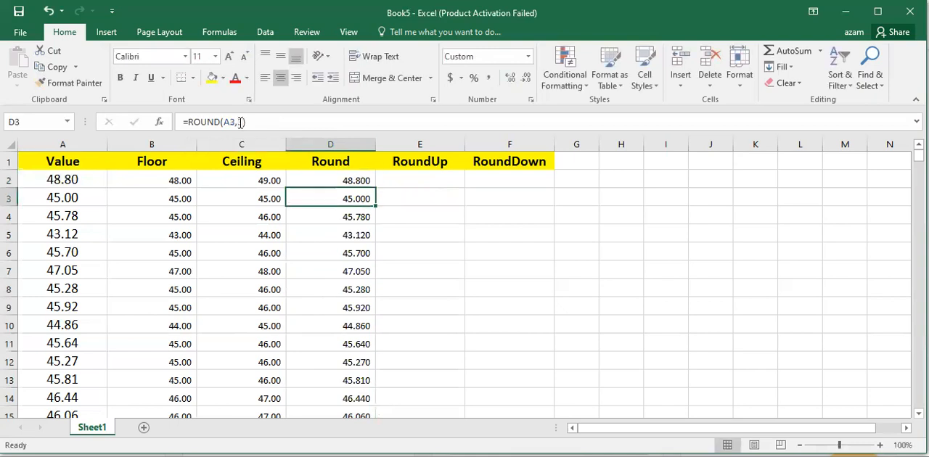
pyautogui.click(360, 182)
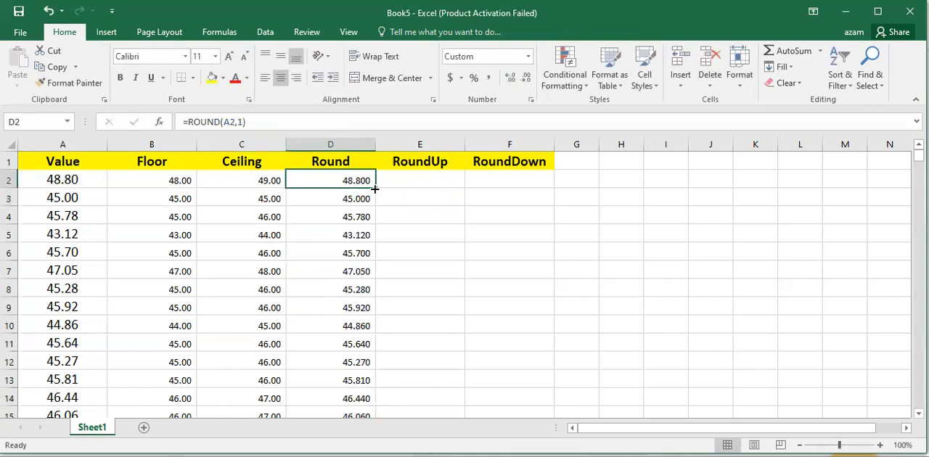
pyautogui.doubleClick(375, 189)
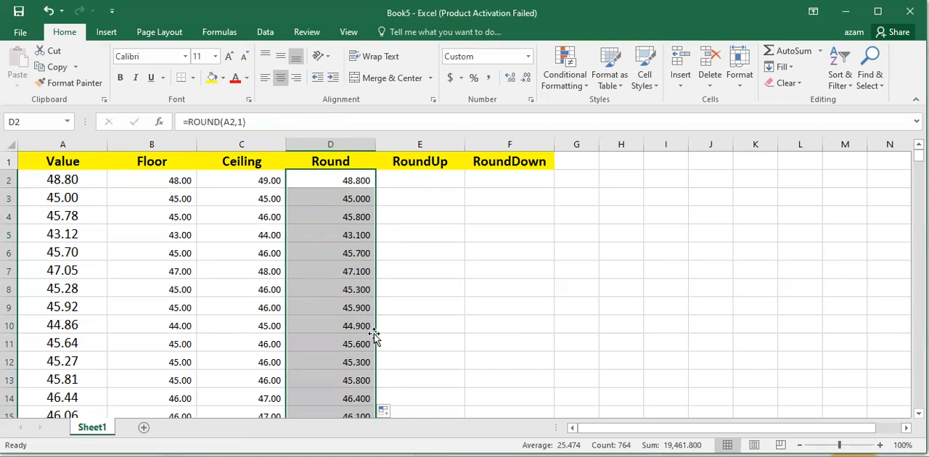
# - Change the formula in D2 to =ROUND(A2,0) and refill it down the Round column for all rows
pyautogui.click(362, 181)
pyautogui.doubleClick(359, 180)
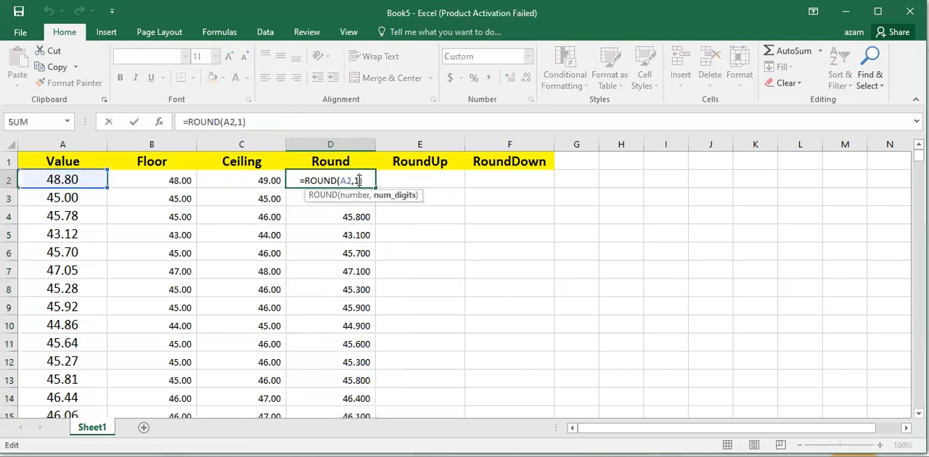
pyautogui.press('Return')
pyautogui.click(365, 180)
pyautogui.doubleClick(375, 188)
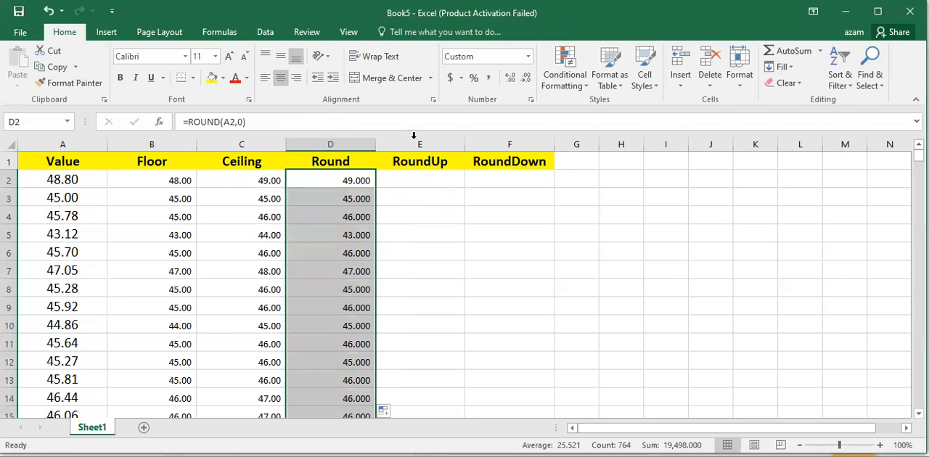
# - Reduce the number format of the Round column to no decimal places
pyautogui.click(525, 80)
pyautogui.click(525, 80)
pyautogui.click(524, 81)
# - Compare the Round results with the original values and review the Floor and Ceiling columns alongside the empty RoundUp and RoundDown columns
pyautogui.click(346, 179)
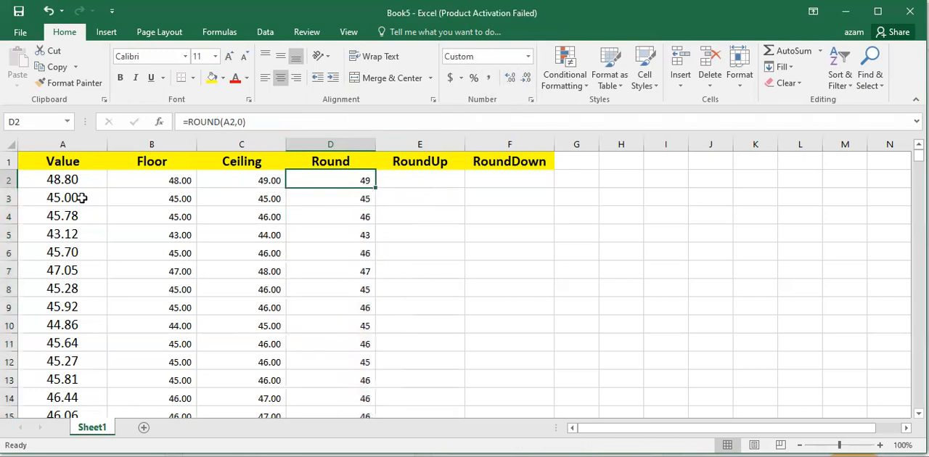
pyautogui.click(63, 180)
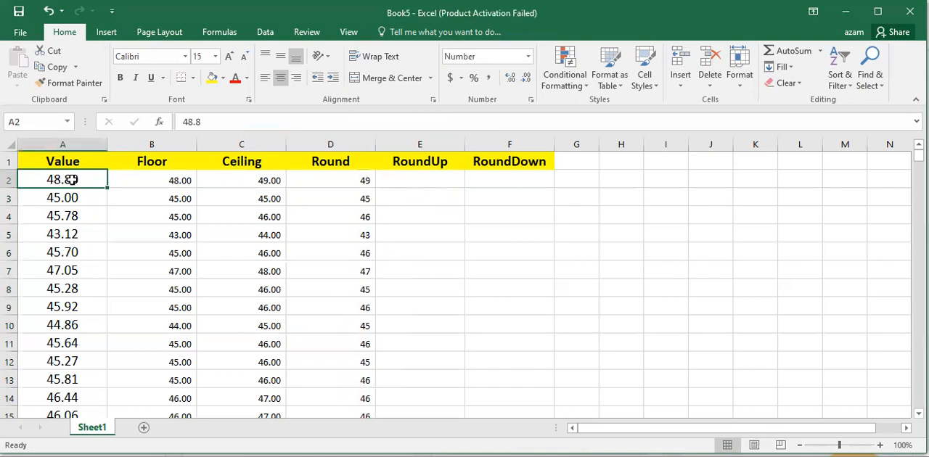
pyautogui.click(332, 178)
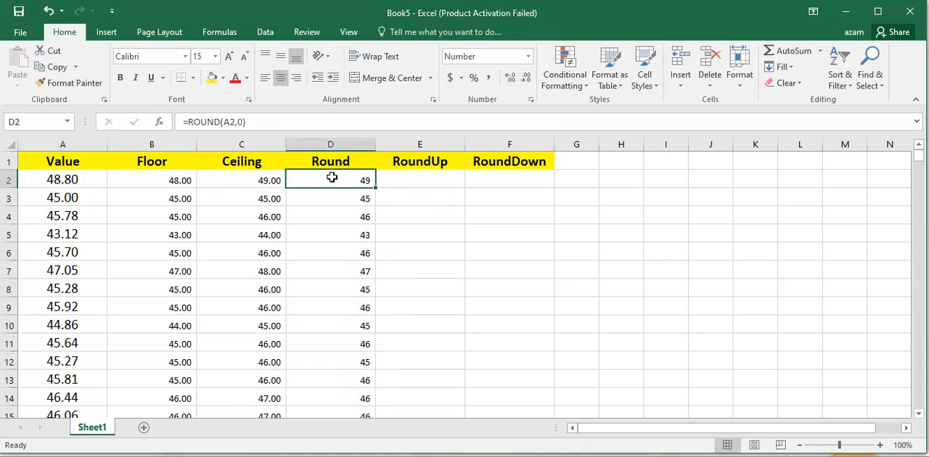
pyautogui.click(352, 247)
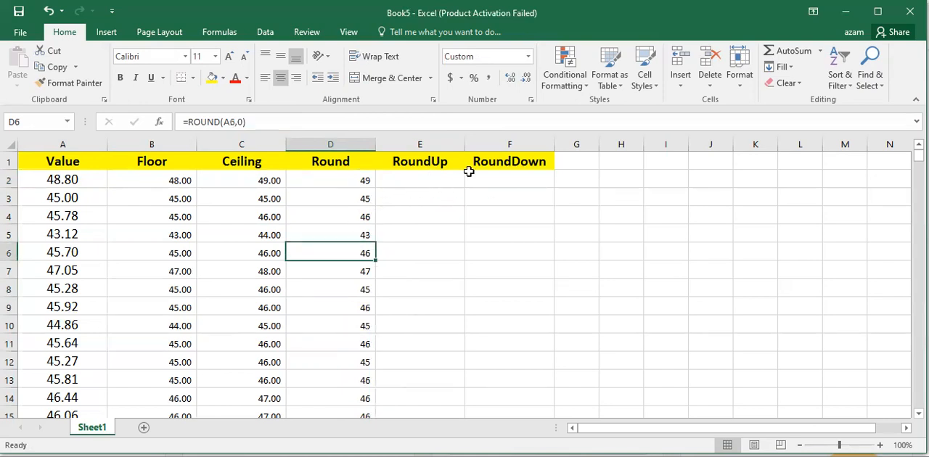
pyautogui.click(445, 181)
pyautogui.click(500, 179)
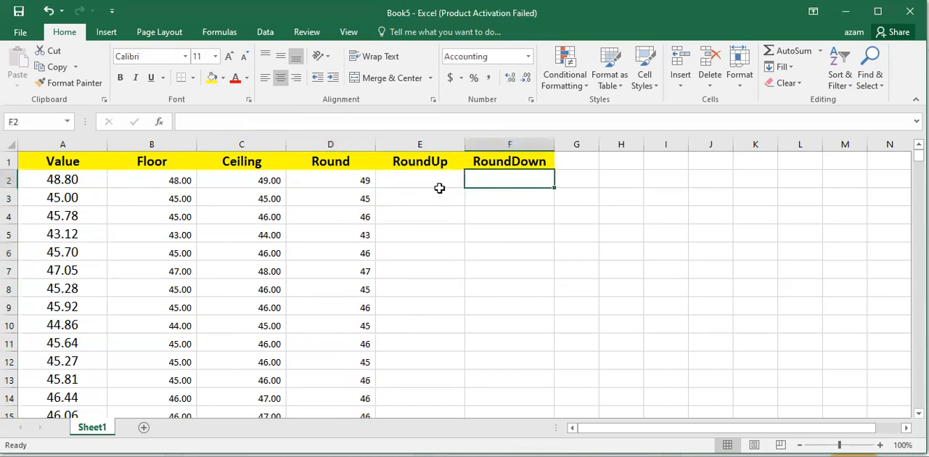
pyautogui.click(432, 177)
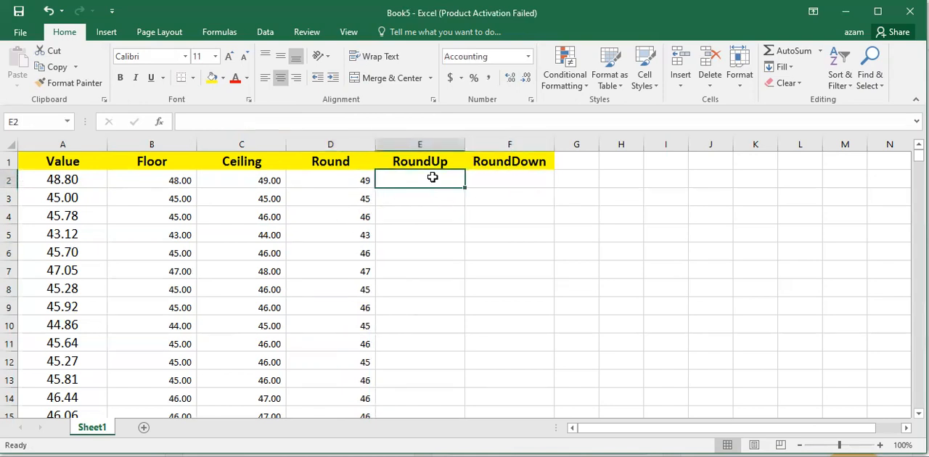
pyautogui.click(359, 185)
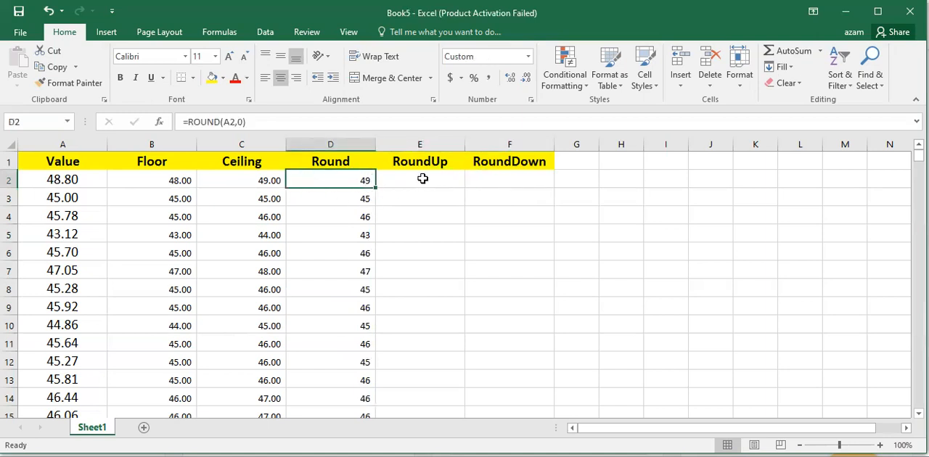
pyautogui.moveTo(423, 161); pyautogui.dragTo(426, 297)
pyautogui.moveTo(535, 162); pyautogui.dragTo(535, 333)
pyautogui.moveTo(159, 161); pyautogui.dragTo(159, 253)
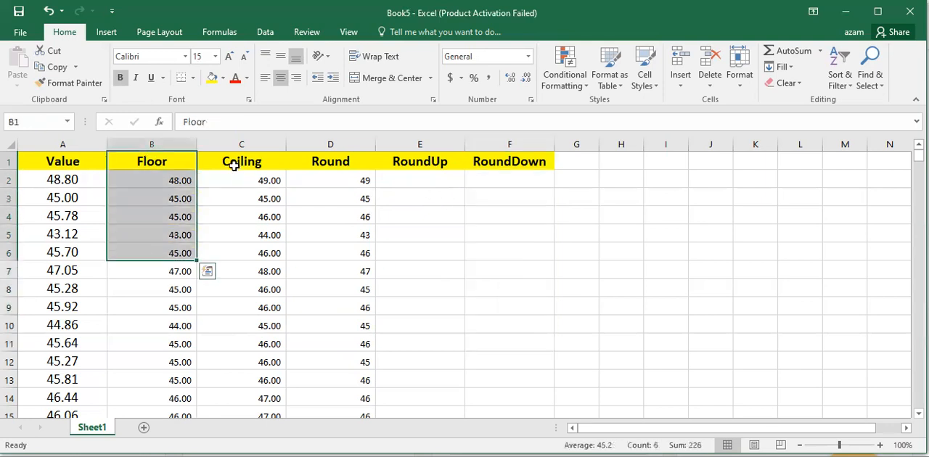
pyautogui.moveTo(234, 169); pyautogui.dragTo(236, 243)
# - Enter =ROUNDUP(A2,0) in E2 and fill it down the RoundUp column for all rows
pyautogui.click(440, 183)
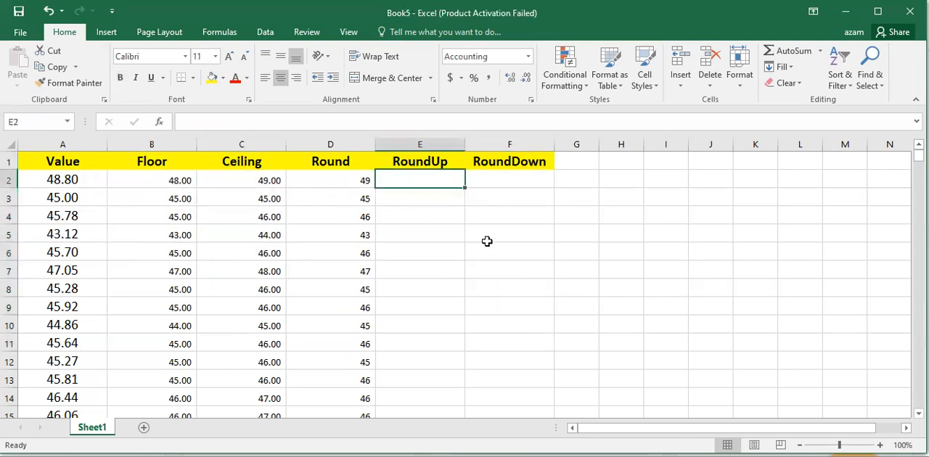
pyautogui.write('=rounu')
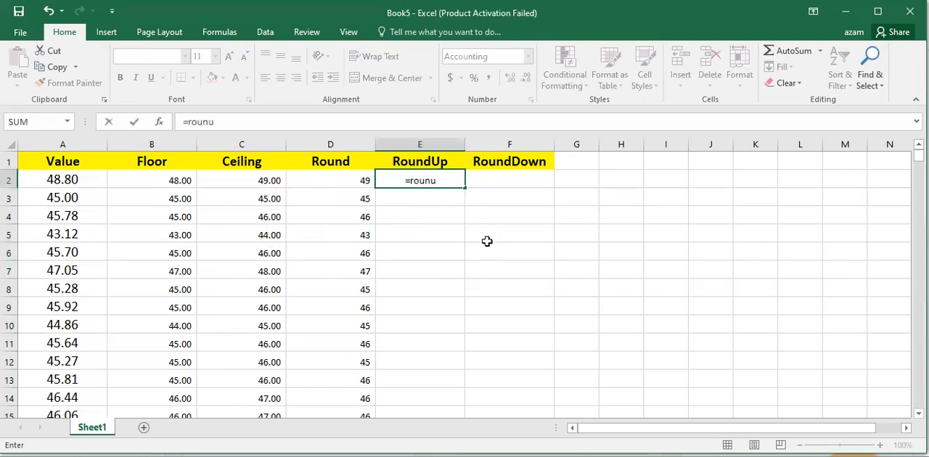
pyautogui.press('BackSpace')
pyautogui.write('du')
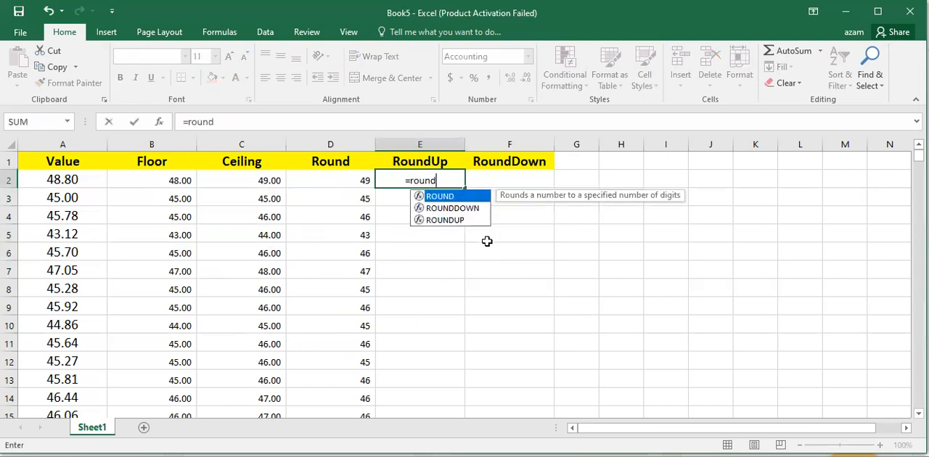
pyautogui.press('Tab')
pyautogui.press('Left')
pyautogui.press('Left')
pyautogui.press('Left')
pyautogui.press('Left')
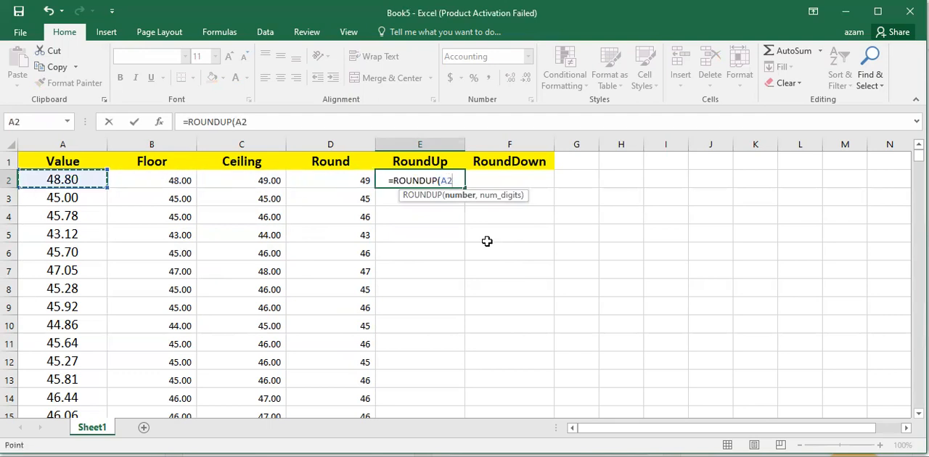
pyautogui.write(',0')
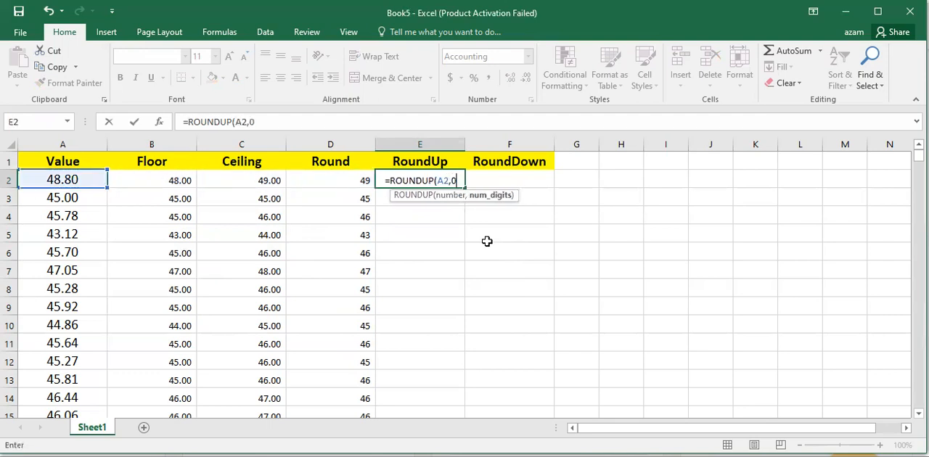
pyautogui.press('Return')
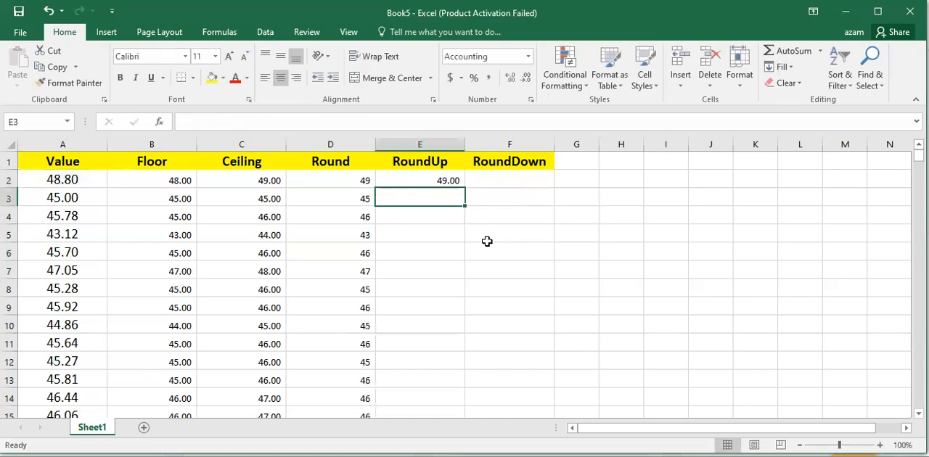
pyautogui.click(440, 179)
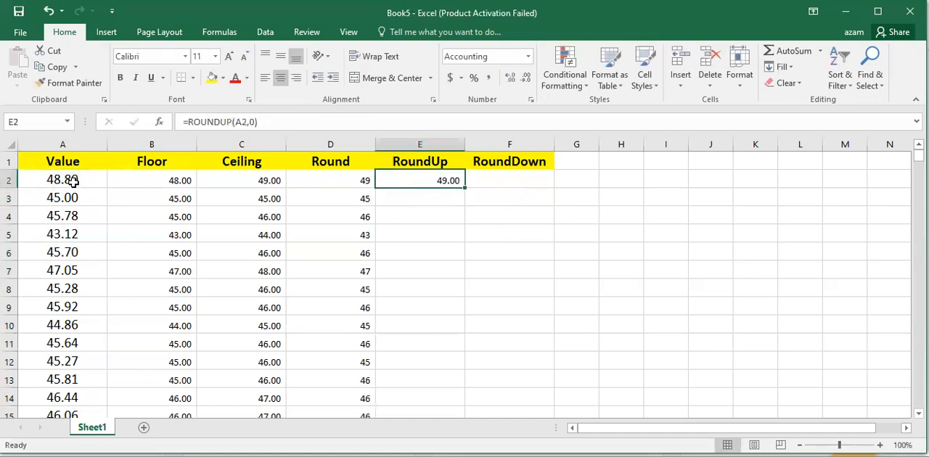
pyautogui.doubleClick(466, 189)
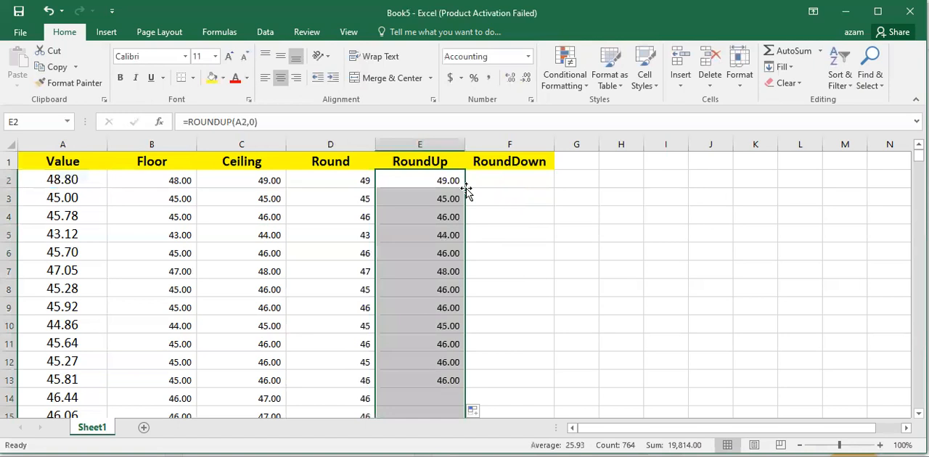
# - Compare the Floor, Ceiling, Round and RoundUp results with the original values in rows 7 and 8
pyautogui.moveTo(77, 276); pyautogui.dragTo(456, 274)
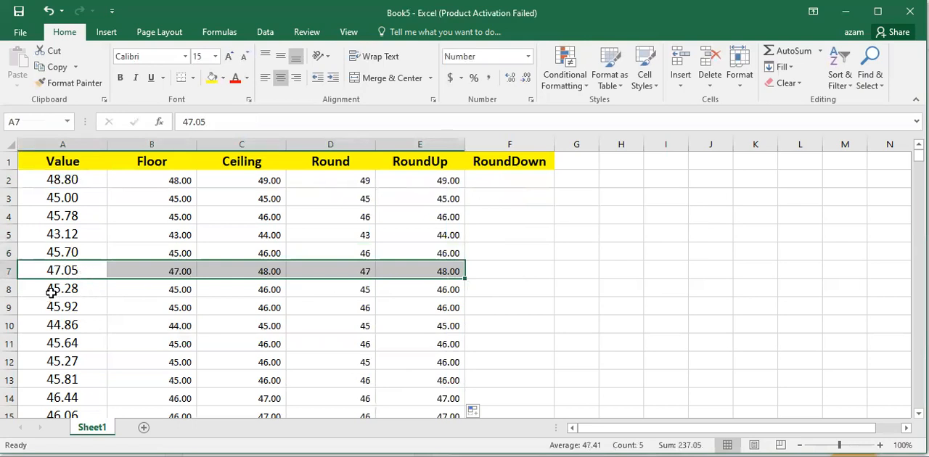
pyautogui.click(52, 290)
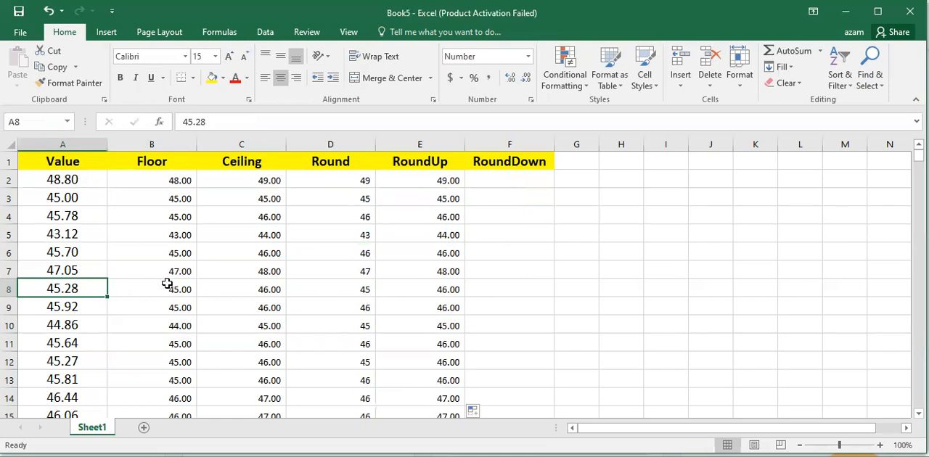
pyautogui.moveTo(159, 289); pyautogui.dragTo(424, 291)
pyautogui.click(424, 290)
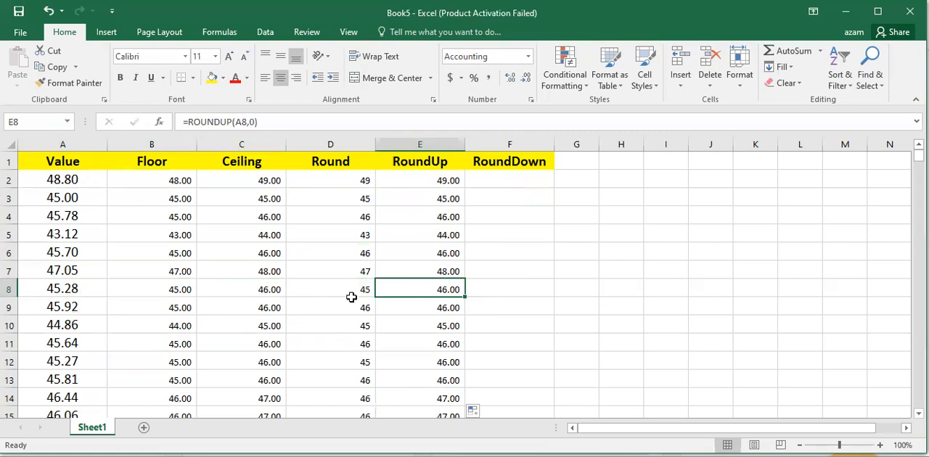
pyautogui.click(175, 290)
pyautogui.click(249, 289)
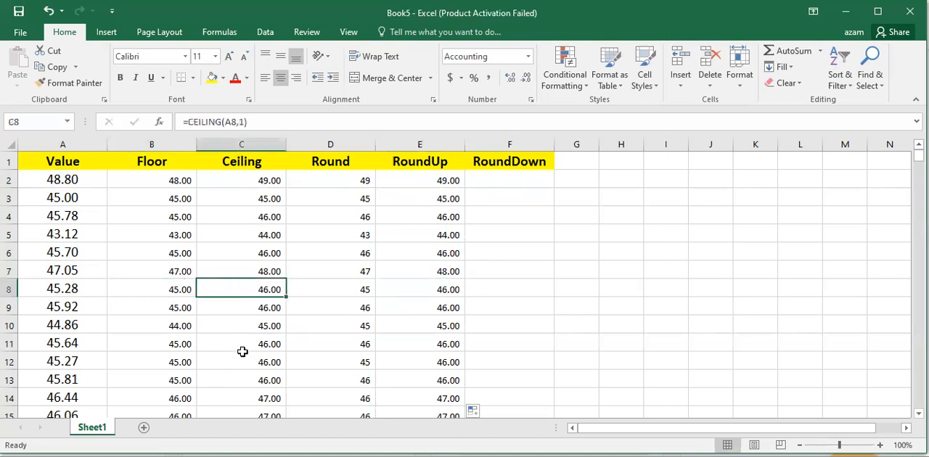
# - Compare the Round results with the RoundUp results for several values, including rows 3, 8, 10 and 11
pyautogui.click(75, 236)
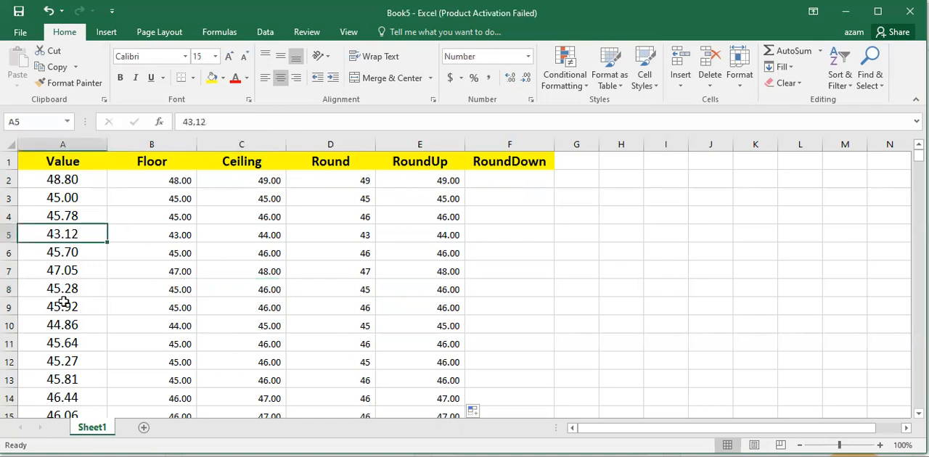
pyautogui.click(71, 340)
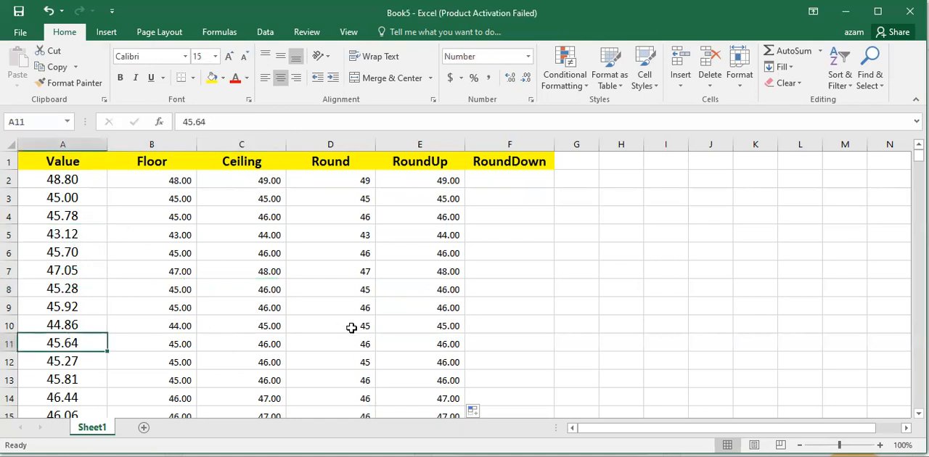
pyautogui.click(368, 346)
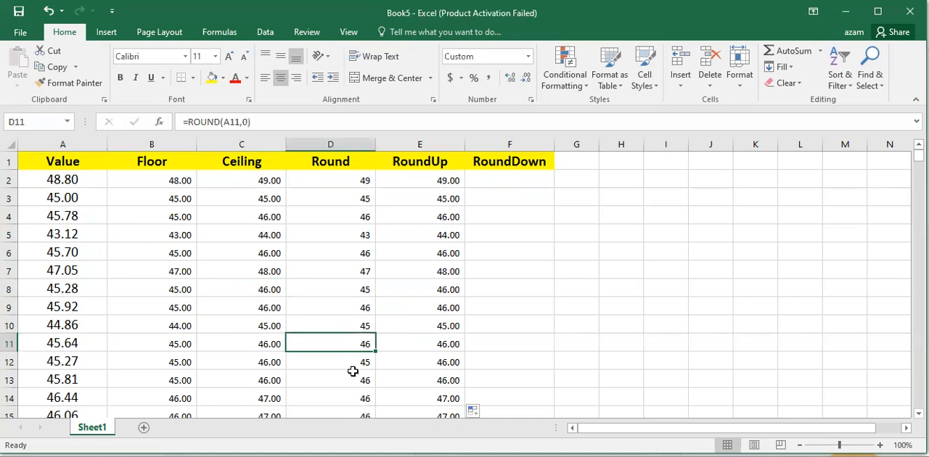
pyautogui.click(415, 342)
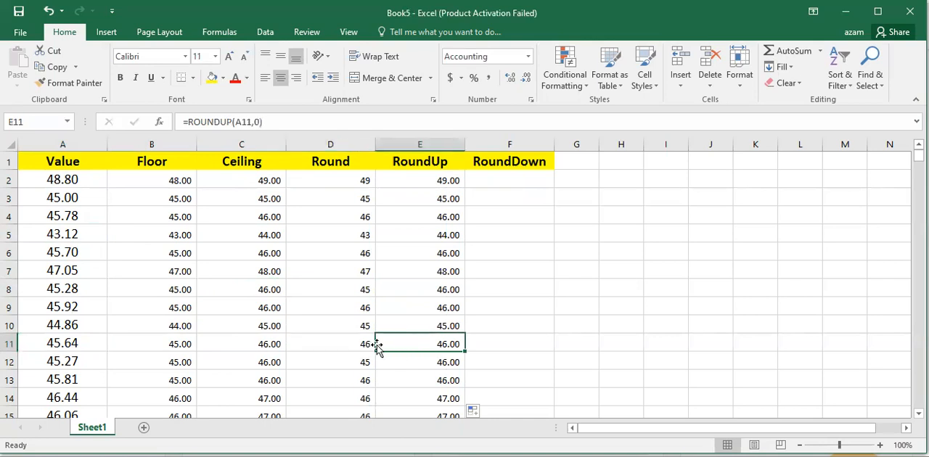
pyautogui.click(367, 324)
pyautogui.click(420, 322)
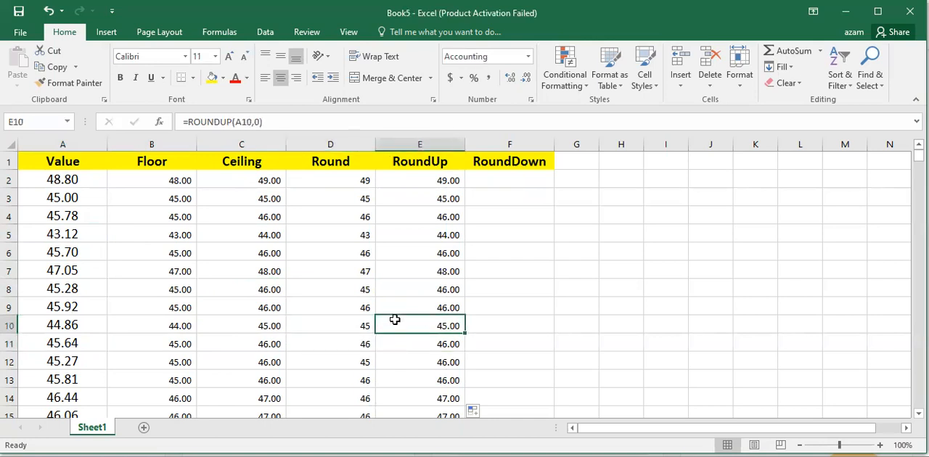
pyautogui.click(365, 284)
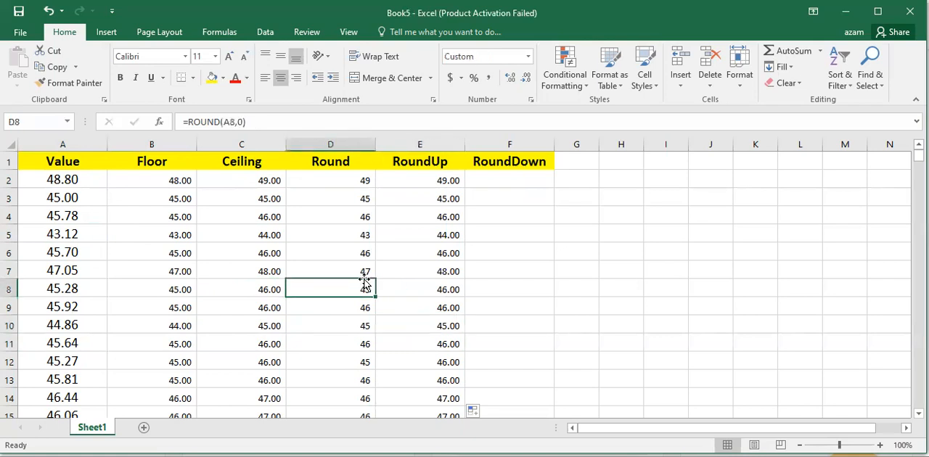
pyautogui.click(439, 288)
pyautogui.click(360, 291)
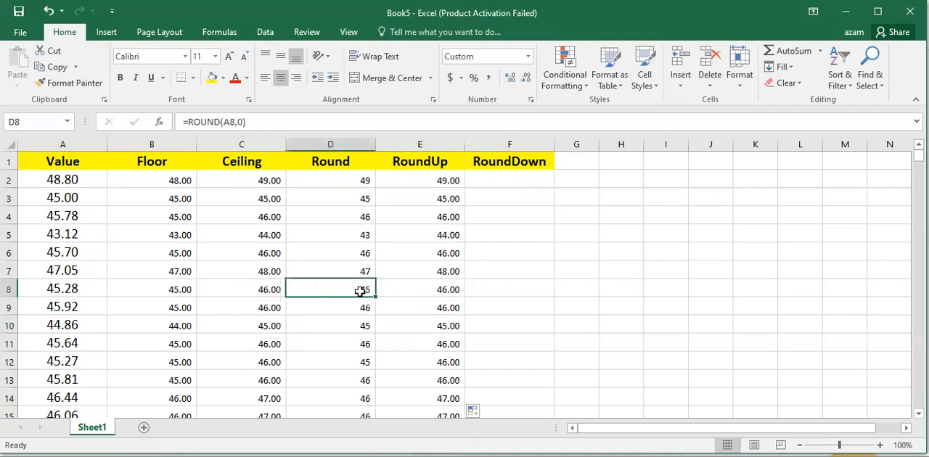
pyautogui.click(427, 291)
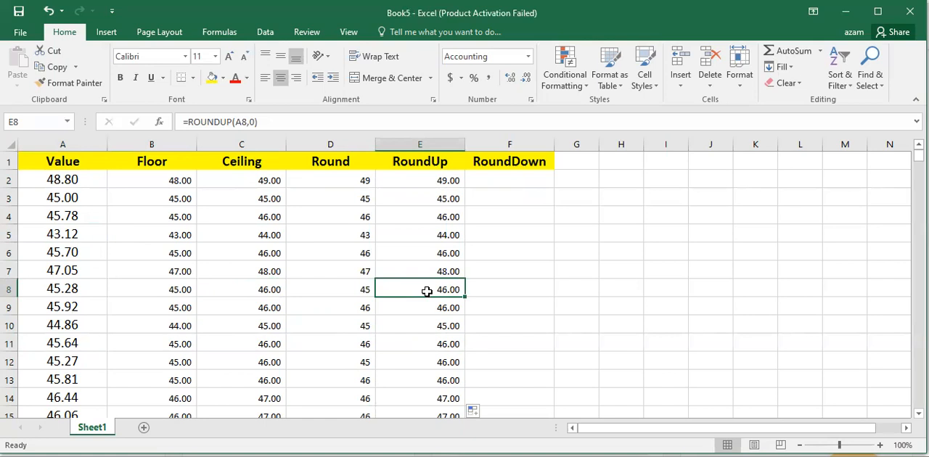
pyautogui.click(360, 199)
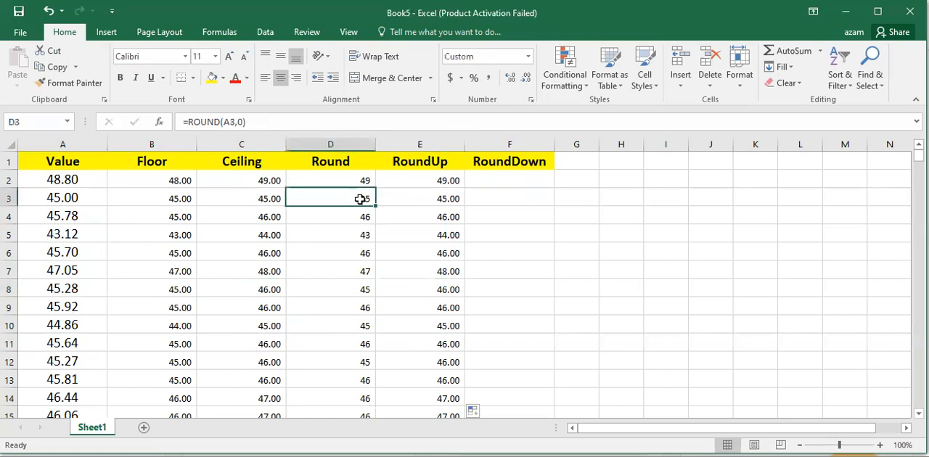
pyautogui.click(419, 200)
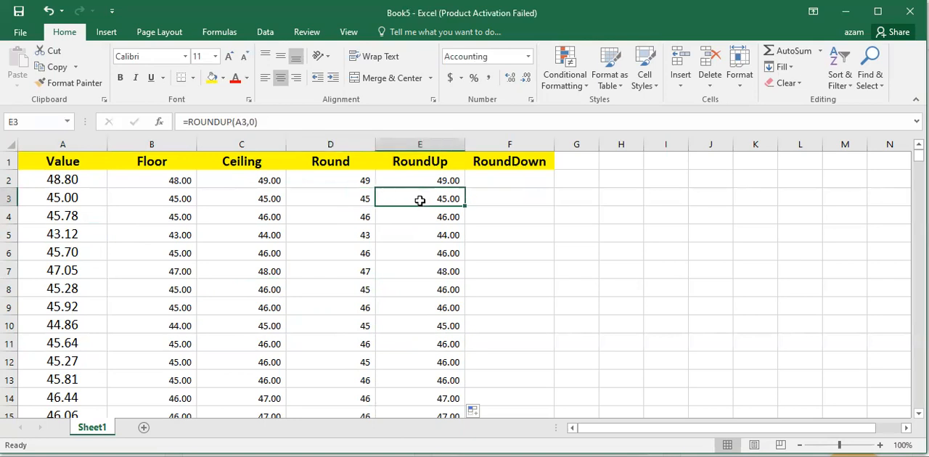
pyautogui.click(342, 201)
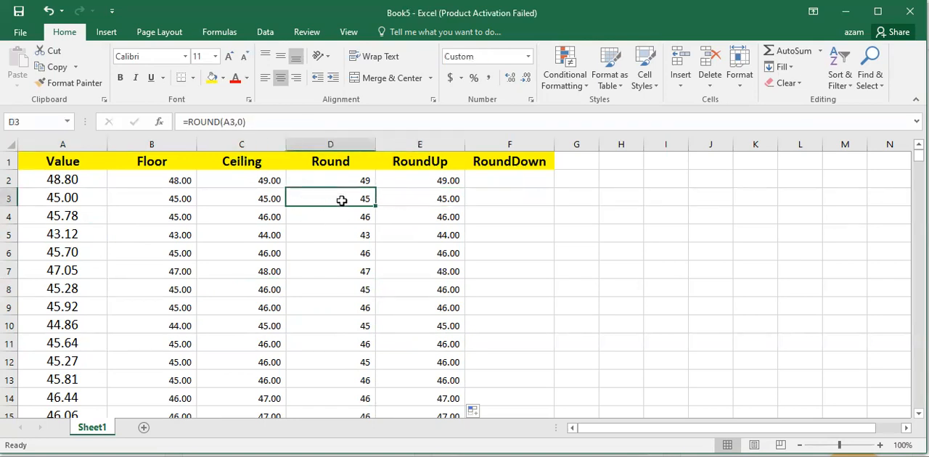
# - Compare the Ceiling results and formulas with the RoundUp ones in rows 3, 4 and 6
pyautogui.click(268, 201)
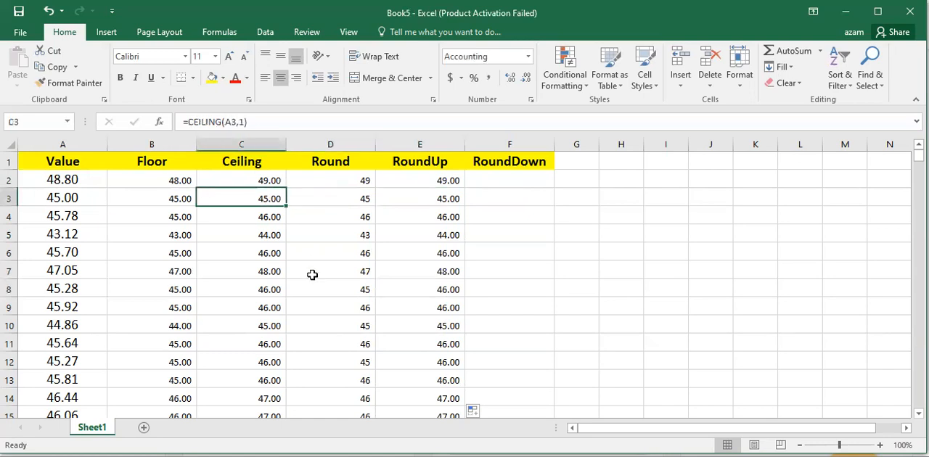
pyautogui.click(436, 253)
pyautogui.click(270, 257)
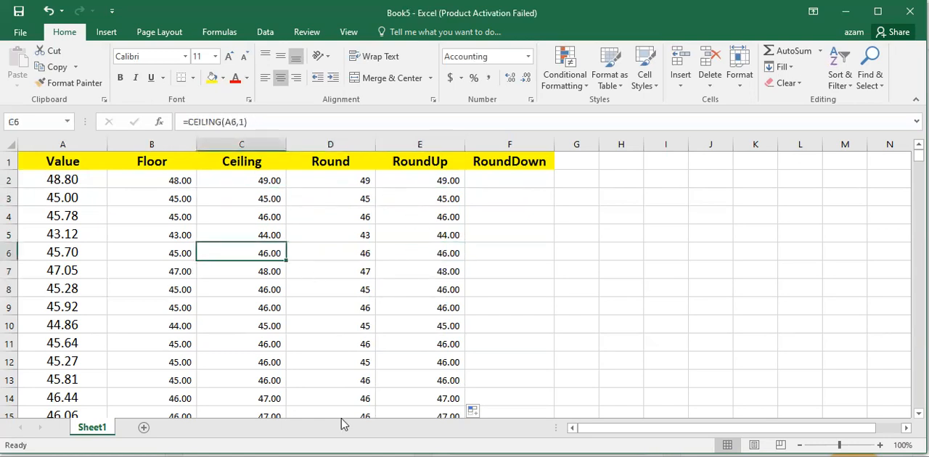
pyautogui.click(435, 253)
pyautogui.click(242, 209)
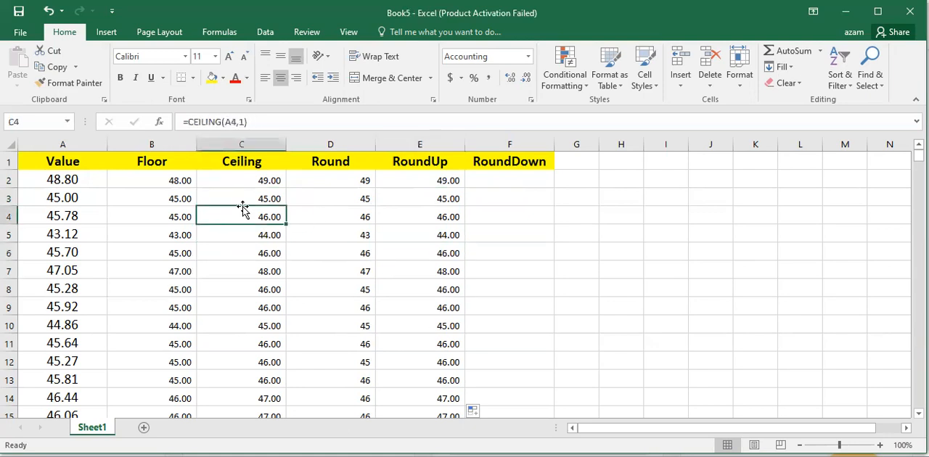
pyautogui.click(437, 223)
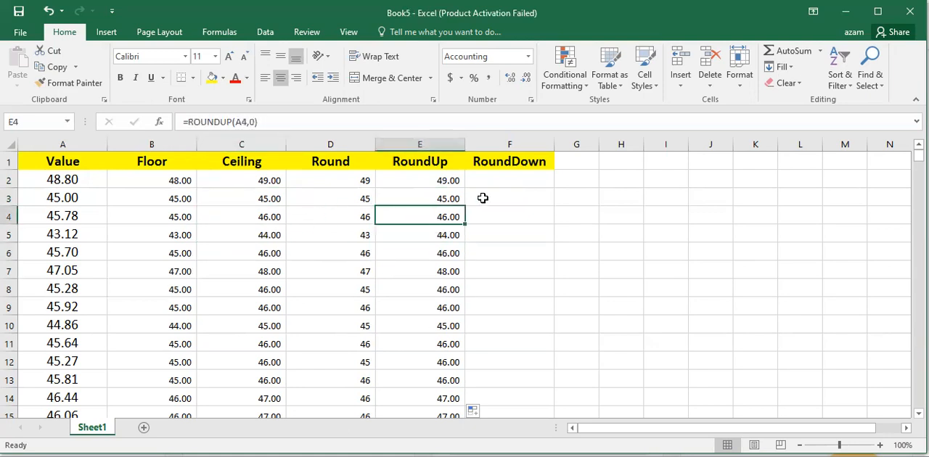
pyautogui.click(440, 169)
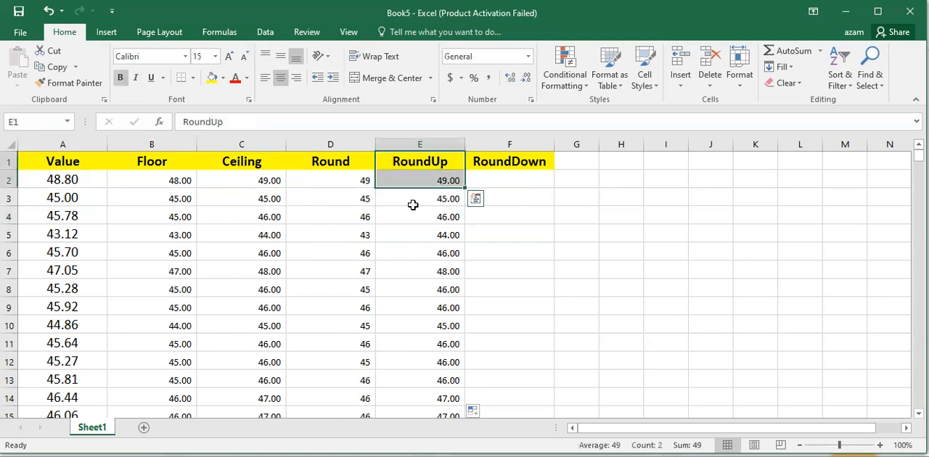
# - Enter =ROUNDDOWN(A2,0) in F2 and fill it down the RoundDown column for all rows
pyautogui.click(515, 180)
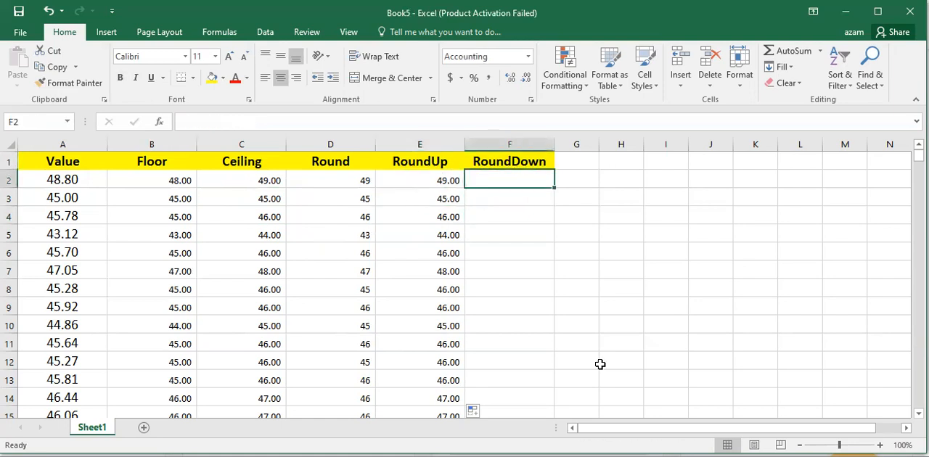
pyautogui.write('=')
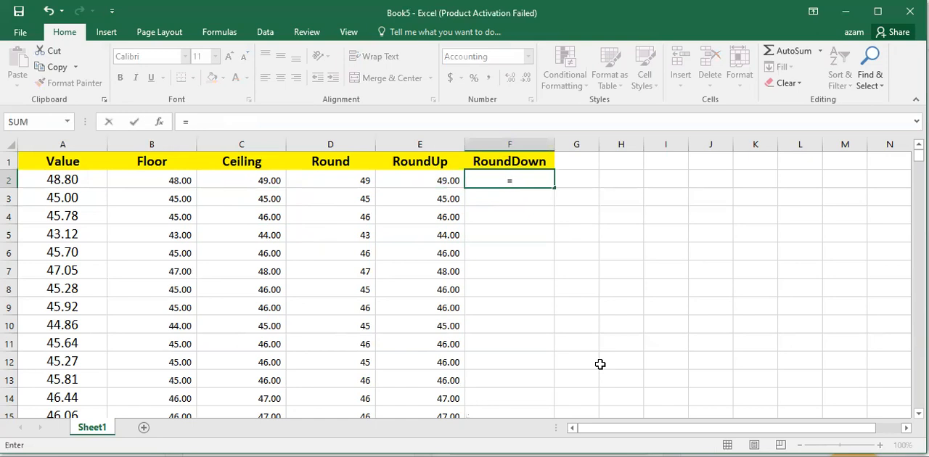
pyautogui.write('roundd')
pyautogui.press('Tab')
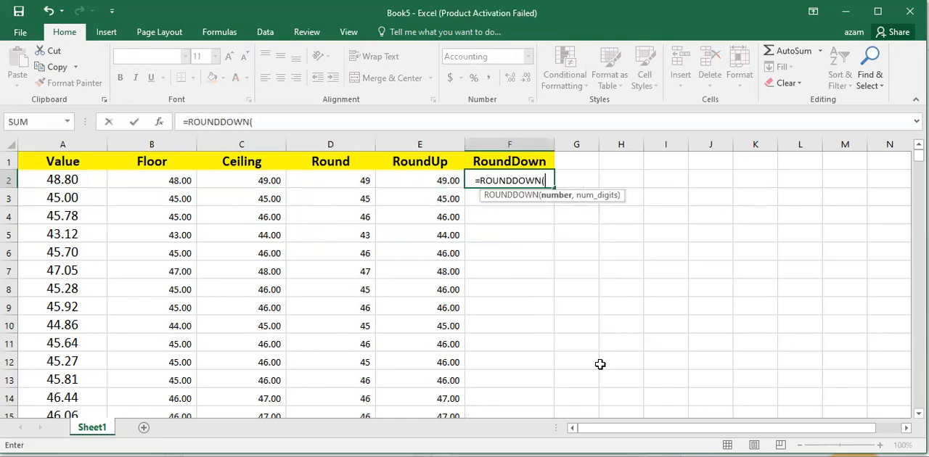
pyautogui.press('Left')
pyautogui.press('Left')
pyautogui.press('Left')
pyautogui.press('Left')
pyautogui.press('Left')
pyautogui.write(',0')
pyautogui.press('Return')
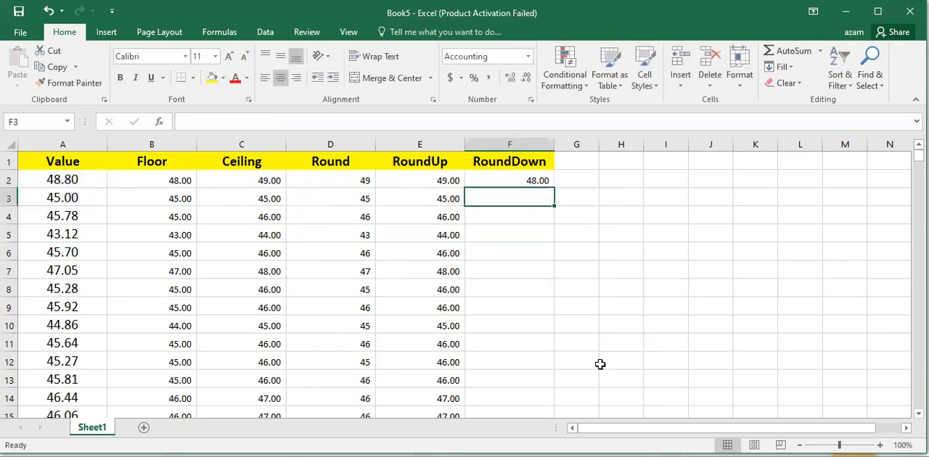
pyautogui.click(539, 181)
pyautogui.doubleClick(556, 189)
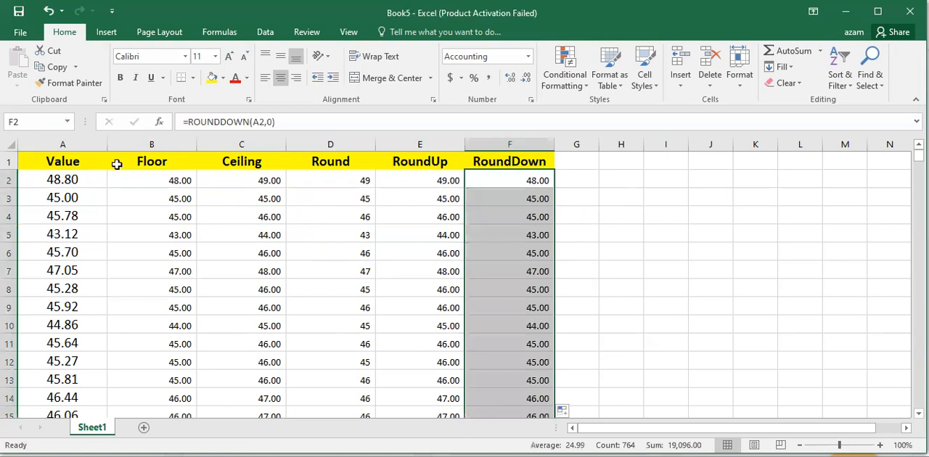
# - Compare the Floor and RoundDown results in row 2 with the original value in A2
pyautogui.click(147, 180)
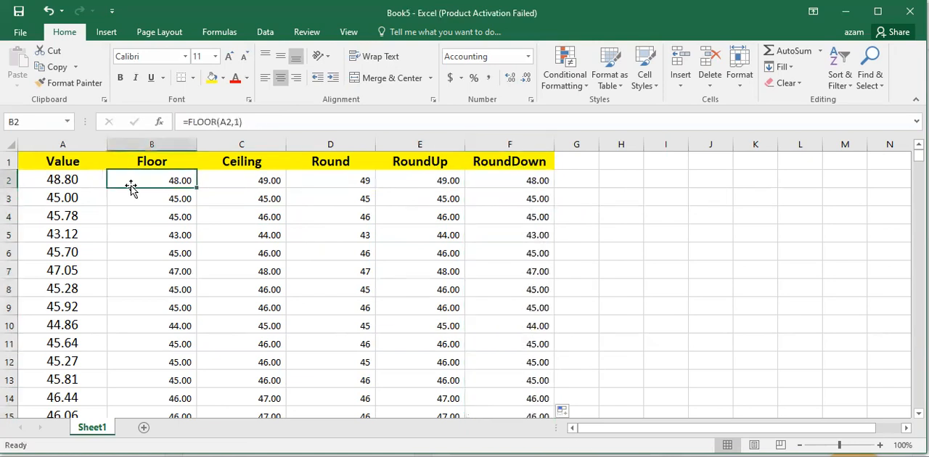
pyautogui.click(545, 182)
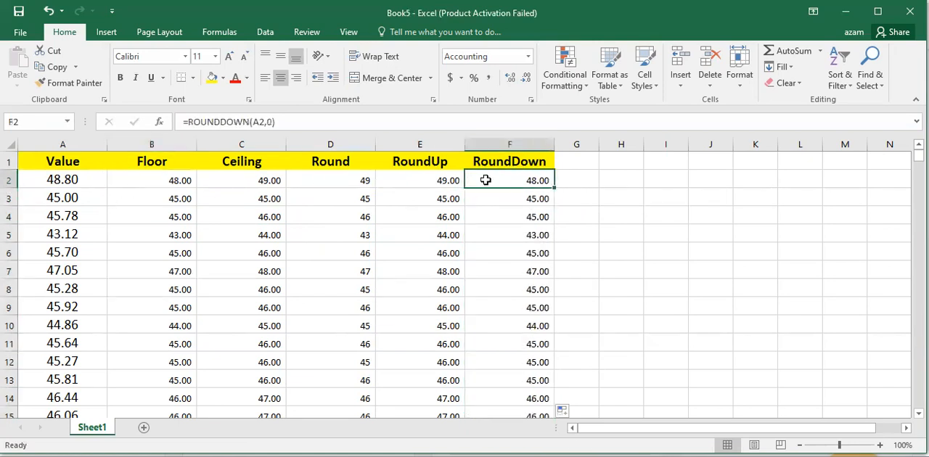
pyautogui.click(52, 184)
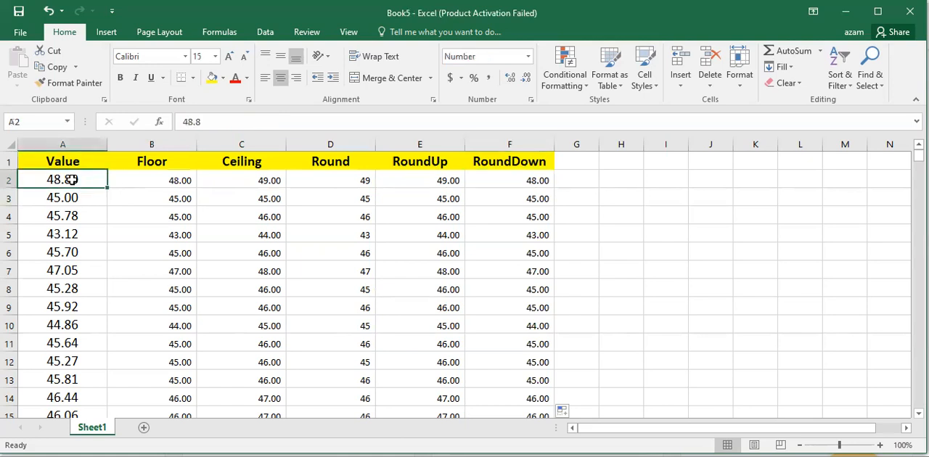
# - Check the RoundDown results and formulas down column F, including row 53
pyautogui.click(492, 183)
pyautogui.click(529, 275)
pyautogui.scroll(-14, 528, 338)
pyautogui.click(527, 338)
pyautogui.scroll(14, 528, 338)
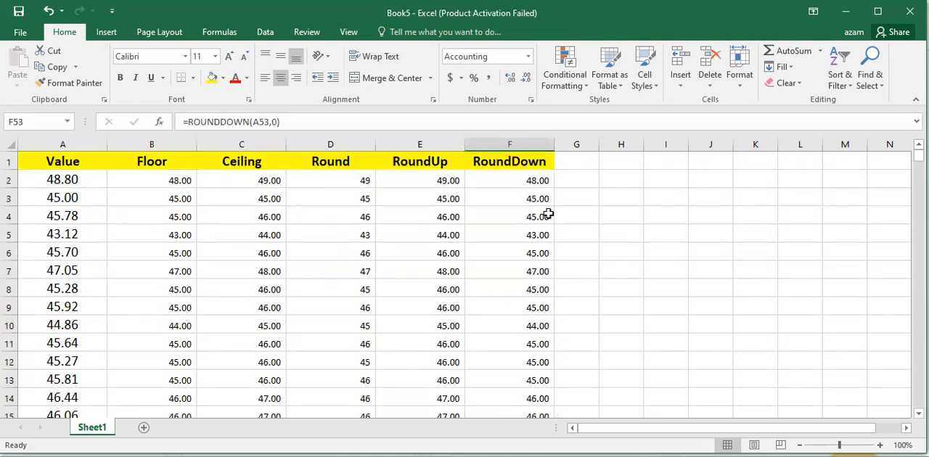
pyautogui.scroll(-15, 532, 327)
pyautogui.scroll(7, 532, 327)
pyautogui.scroll(8, 532, 327)
# - Compare the original value and all five rounding results across row 2, and check the Floor and Ceiling formulas in rows 2 to 4
pyautogui.click(167, 184)
pyautogui.moveTo(219, 182); pyautogui.dragTo(513, 181)
pyautogui.moveTo(93, 181); pyautogui.dragTo(503, 182)
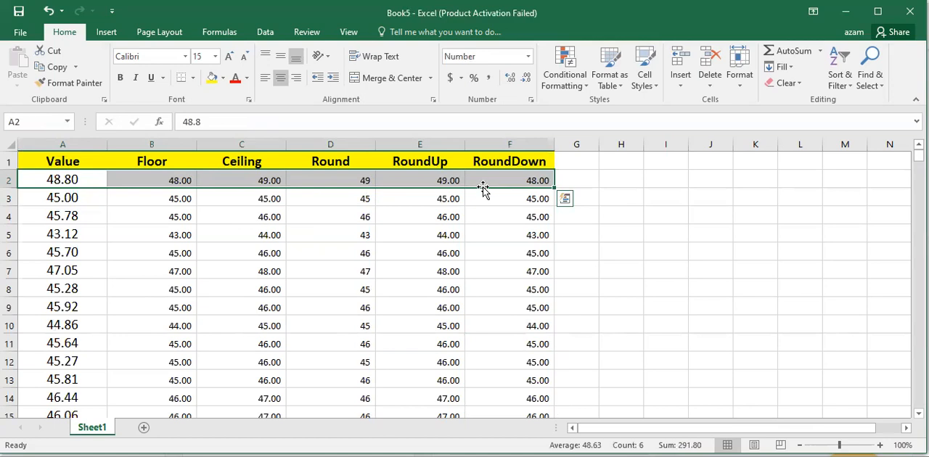
pyautogui.click(180, 180)
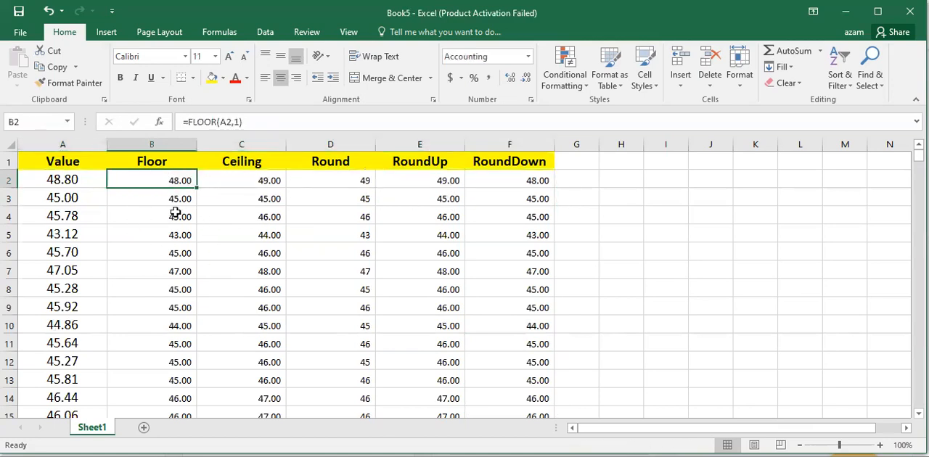
pyautogui.click(177, 203)
pyautogui.click(266, 199)
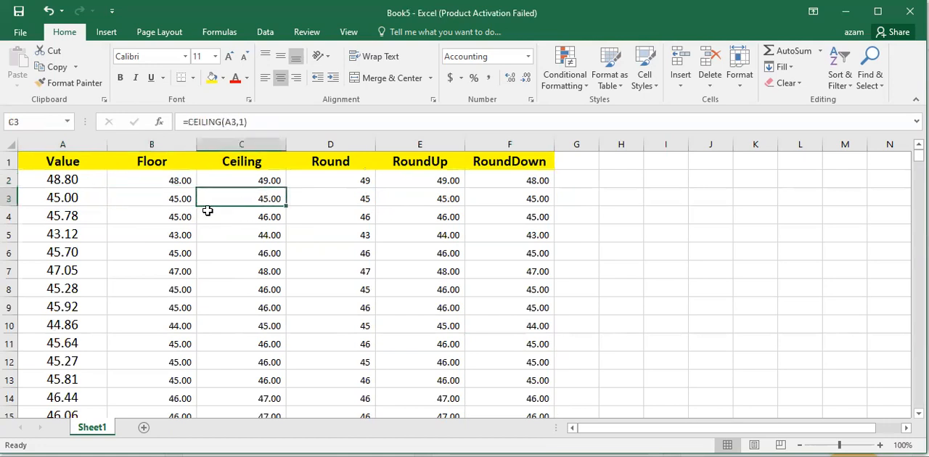
pyautogui.click(174, 216)
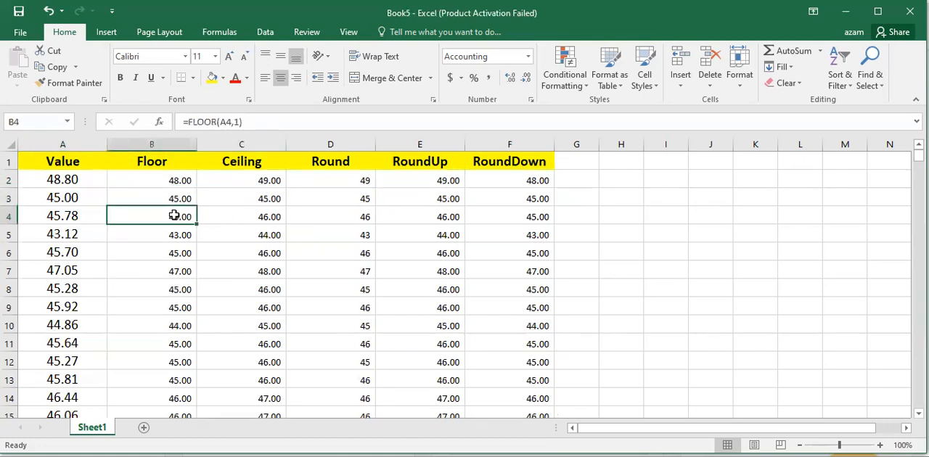
# - Examine whether the header labels in A1:F1 stay in view while going through the data to about row 701 and back
pyautogui.scroll(-7, 457, 211)
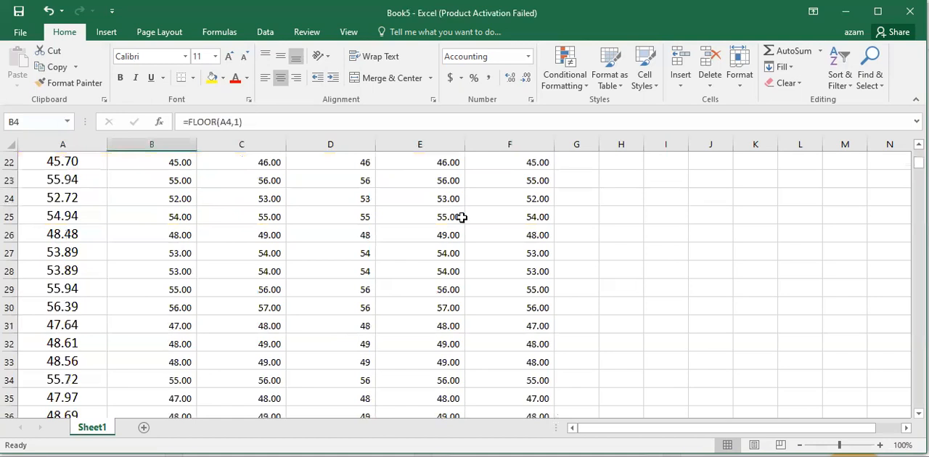
pyautogui.scroll(7, 382, 251)
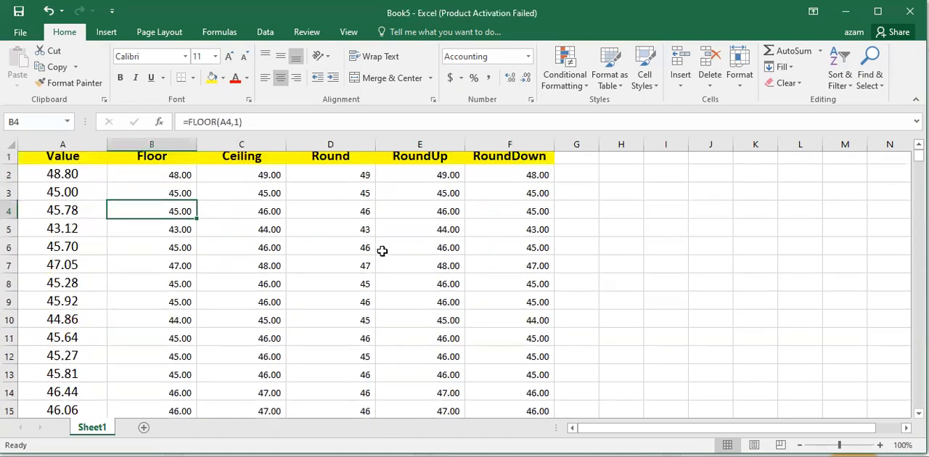
pyautogui.moveTo(54, 161); pyautogui.dragTo(504, 158)
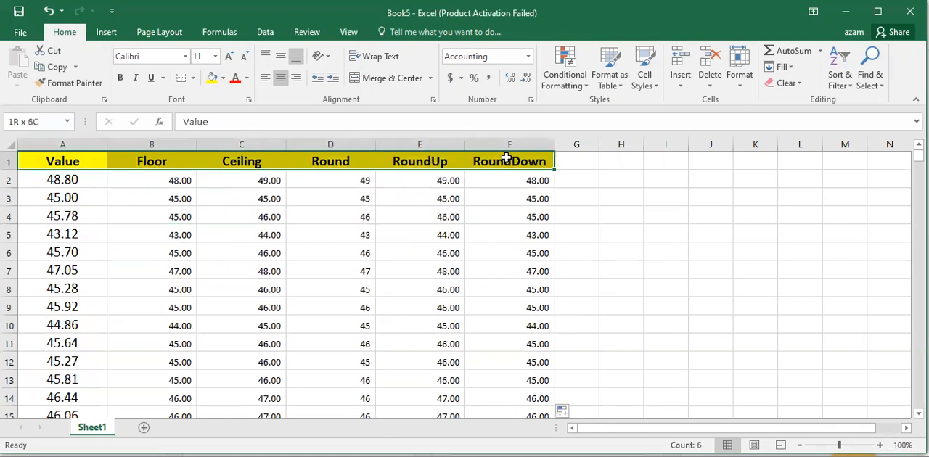
pyautogui.scroll(-3, 181, 272)
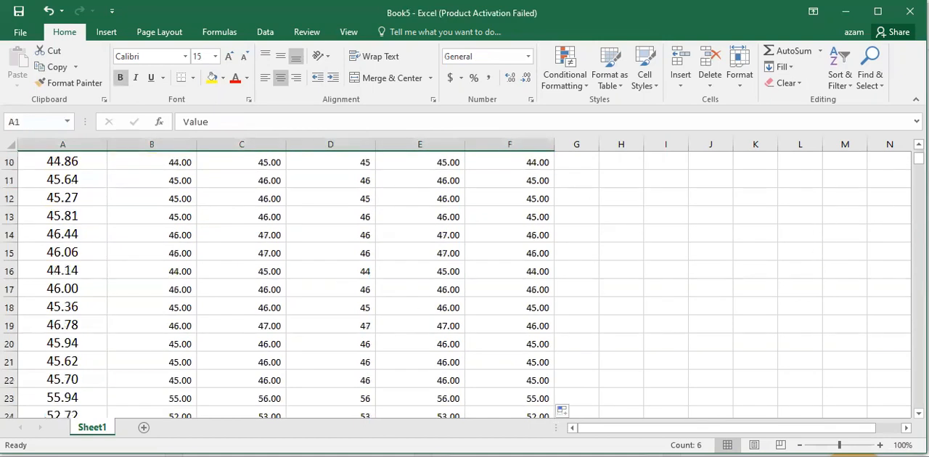
pyautogui.moveTo(918, 158); pyautogui.dragTo(918, 382)
pyautogui.click(255, 323)
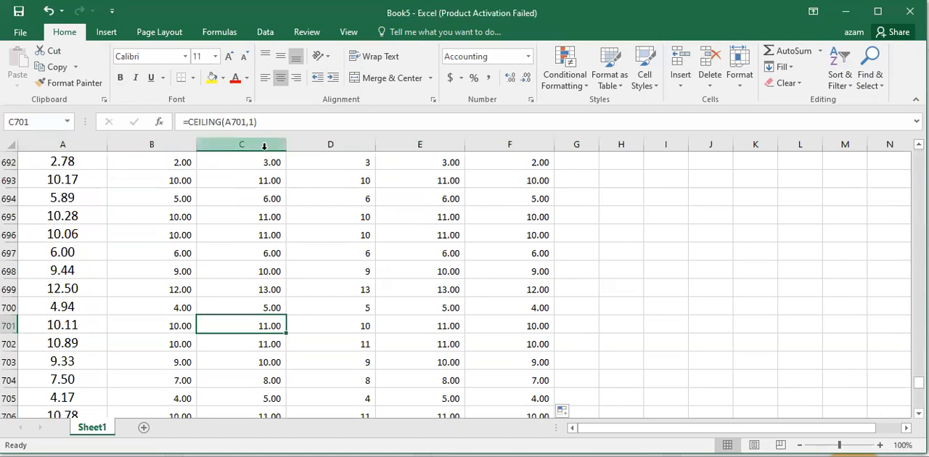
pyautogui.scroll(2, 305, 246)
pyautogui.moveTo(918, 381); pyautogui.dragTo(918, 154)
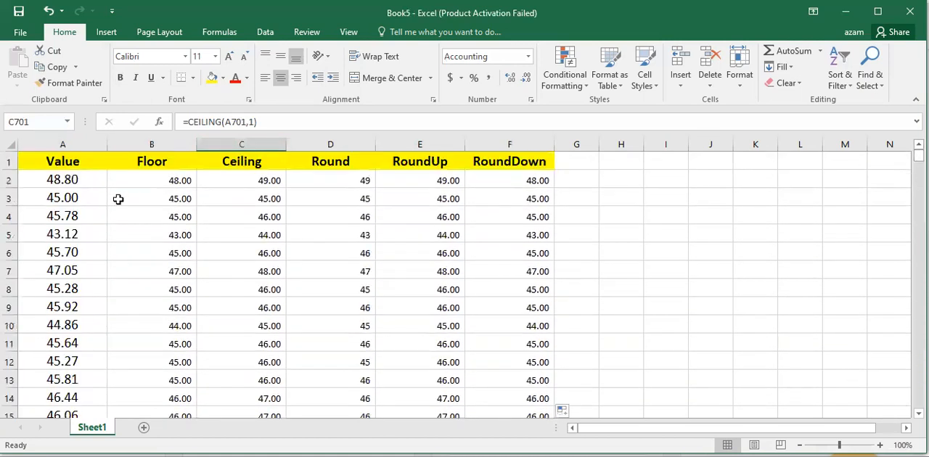
# - Freeze the top row that holds the Value, Floor, Ceiling, Round, RoundUp and RoundDown headers
pyautogui.click(10, 163)
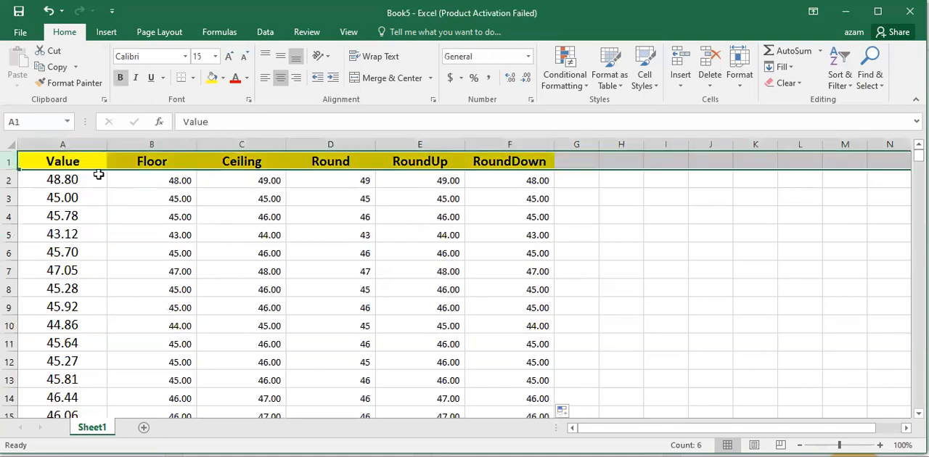
pyautogui.scroll(-3, 276, 223)
pyautogui.scroll(3, 275, 224)
pyautogui.click(345, 34)
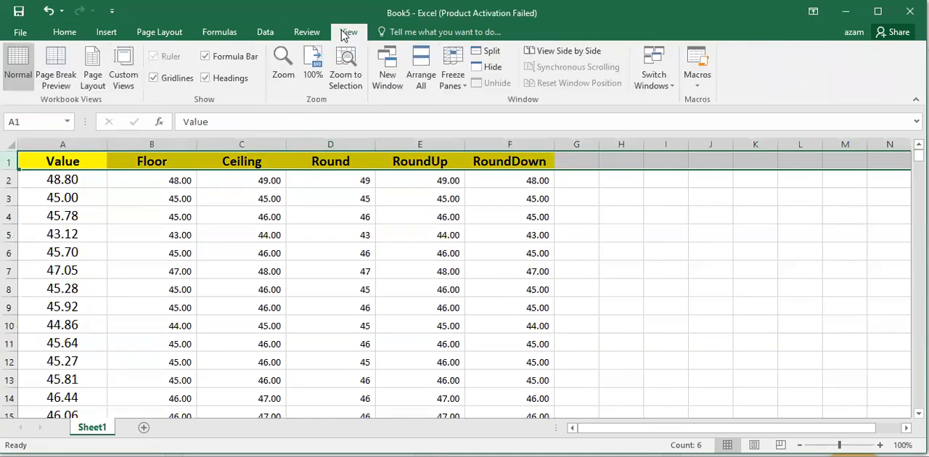
pyautogui.click(462, 91)
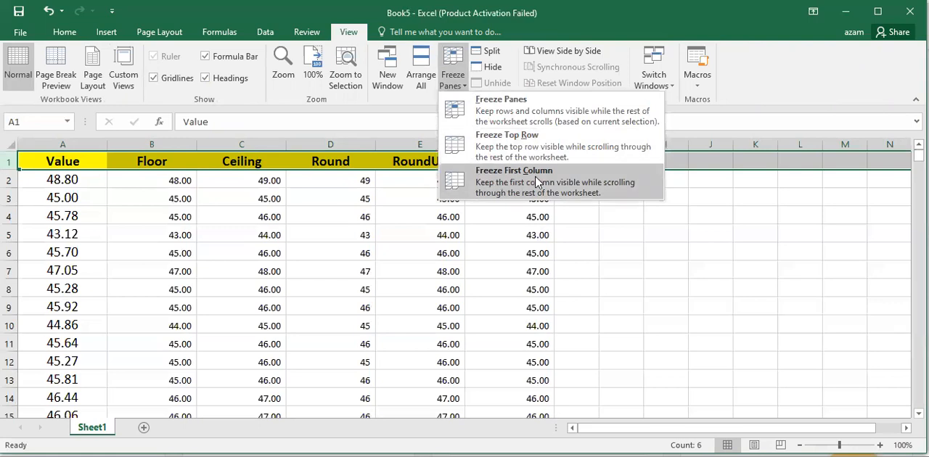
pyautogui.click(508, 147)
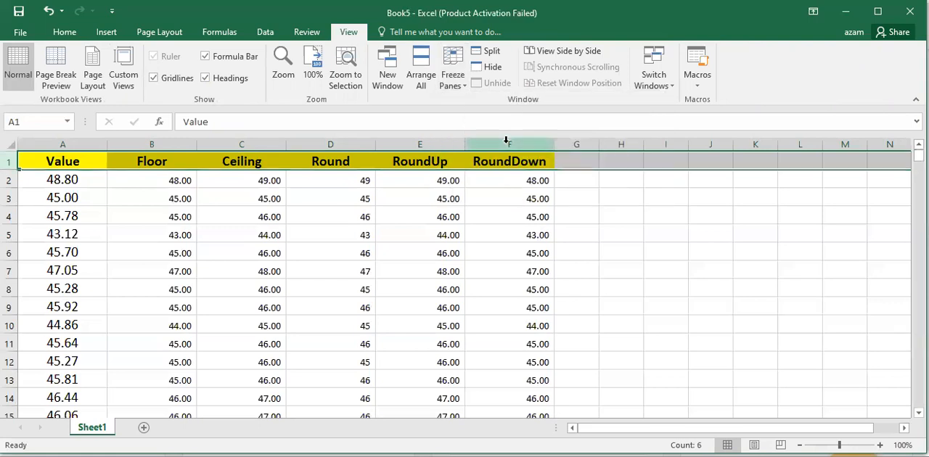
# - Check whether the frozen header row stays in view down to about row 338 and return to the first data row
pyautogui.scroll(-8, 370, 305)
pyautogui.scroll(-20, 368, 305)
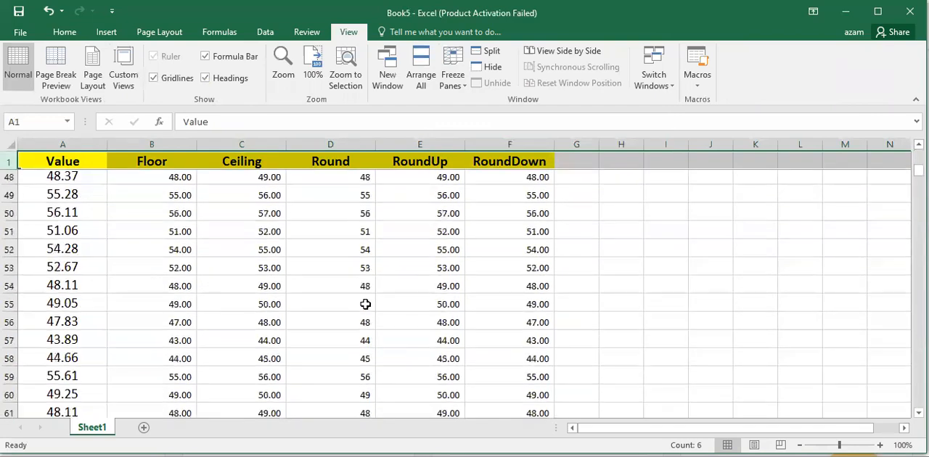
pyautogui.click(259, 162)
pyautogui.scroll(-20, 301, 258)
pyautogui.scroll(-20, 309, 275)
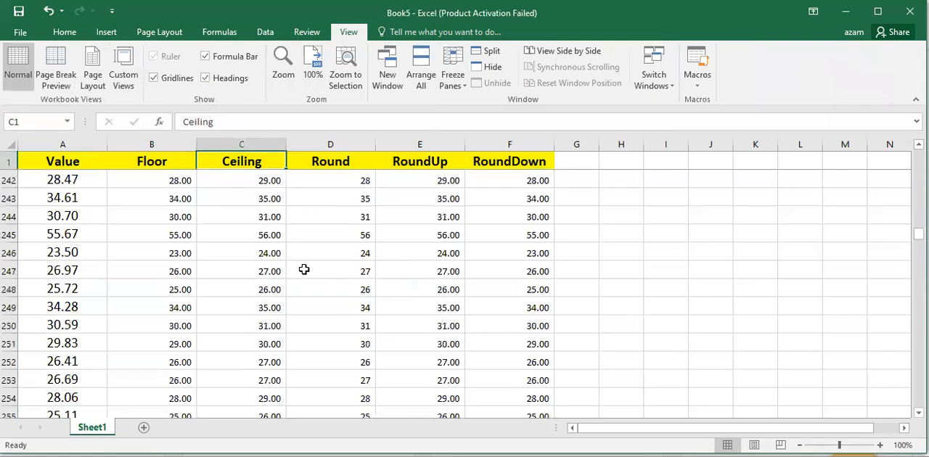
pyautogui.scroll(-17, 312, 294)
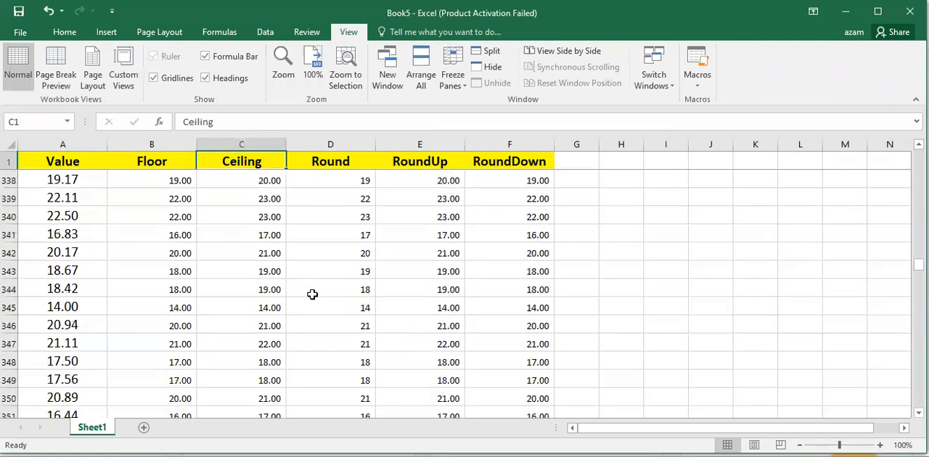
pyautogui.scroll(16, 309, 292)
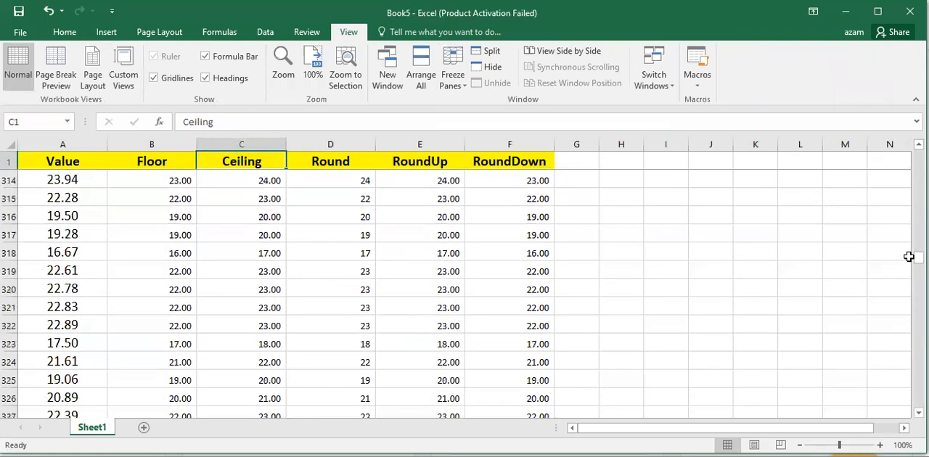
pyautogui.moveTo(918, 258); pyautogui.dragTo(918, 255)
pyautogui.moveTo(919, 156); pyautogui.dragTo(919, 155)
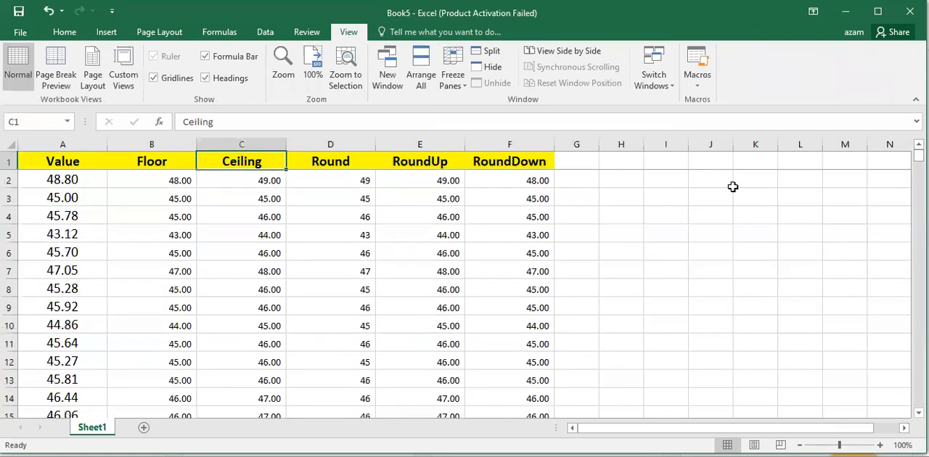
# - Check whether the Value column stays in view when moving across row 2 to about column Z and back
pyautogui.click(96, 178)
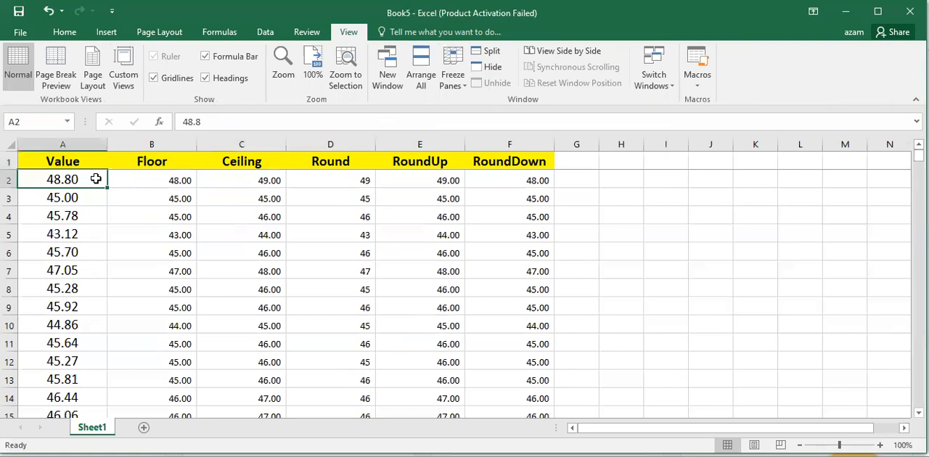
pyautogui.press('Right')
pyautogui.press('Right')
pyautogui.press('Right')
pyautogui.press('Right')
pyautogui.press('Right')
pyautogui.press('Right')
pyautogui.press('Right')
pyautogui.press('Right')
pyautogui.press('Right')
pyautogui.press('Right')
pyautogui.press('Right')
pyautogui.press('Right')
pyautogui.press('Right')
pyautogui.press('Right')
pyautogui.press('Right')
pyautogui.press('Right')
pyautogui.press('Right')
pyautogui.press('Right')
pyautogui.press('Right')
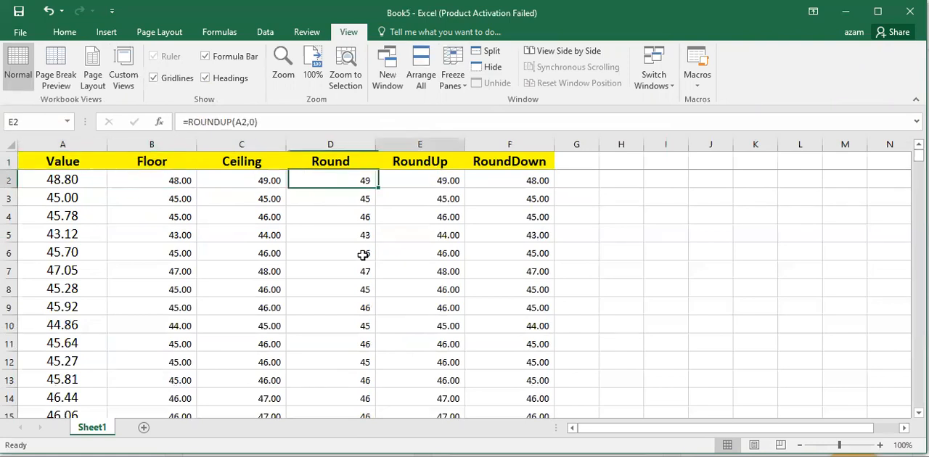
pyautogui.press('Right')
pyautogui.press('Right')
pyautogui.press('Right')
pyautogui.press('Right')
pyautogui.press('Right')
pyautogui.press('Right')
pyautogui.press('Right')
pyautogui.press('Right')
pyautogui.press('Right')
pyautogui.press('Right')
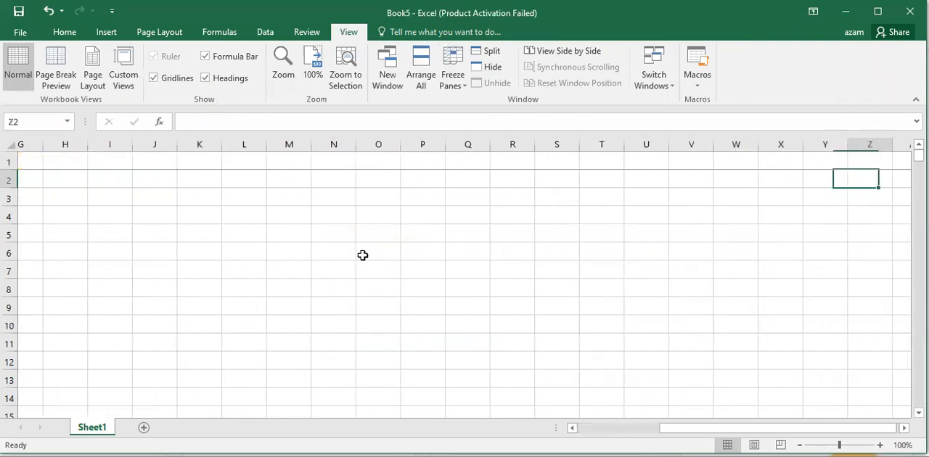
pyautogui.press('Left')
pyautogui.press('Left')
pyautogui.press('Left')
pyautogui.press('Left')
pyautogui.press('Left')
pyautogui.press('Left')
pyautogui.press('Left')
pyautogui.press('Left')
pyautogui.press('Left')
pyautogui.press('Left')
pyautogui.press('Left')
pyautogui.press('Left')
pyautogui.press('Left')
pyautogui.press('Left')
pyautogui.press('Left')
pyautogui.press('Left')
pyautogui.press('Left')
pyautogui.press('Left')
pyautogui.press('Left')
pyautogui.press('Left')
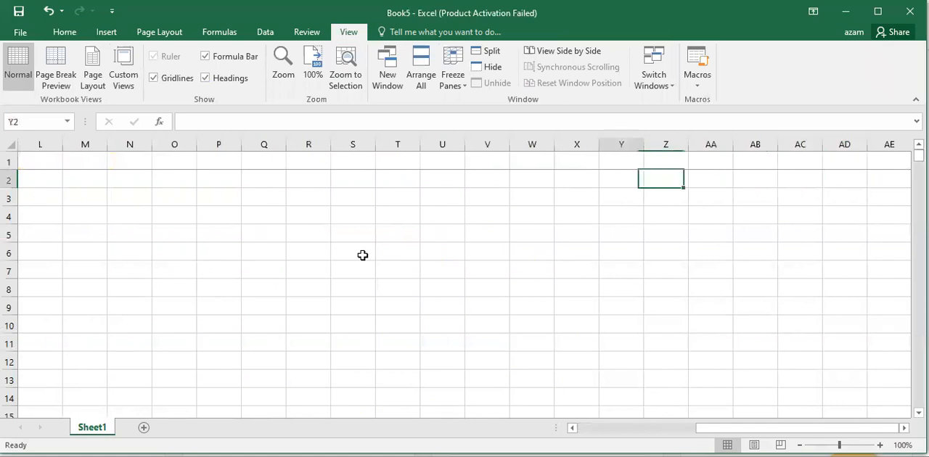
pyautogui.press('Right')
pyautogui.press('Right')
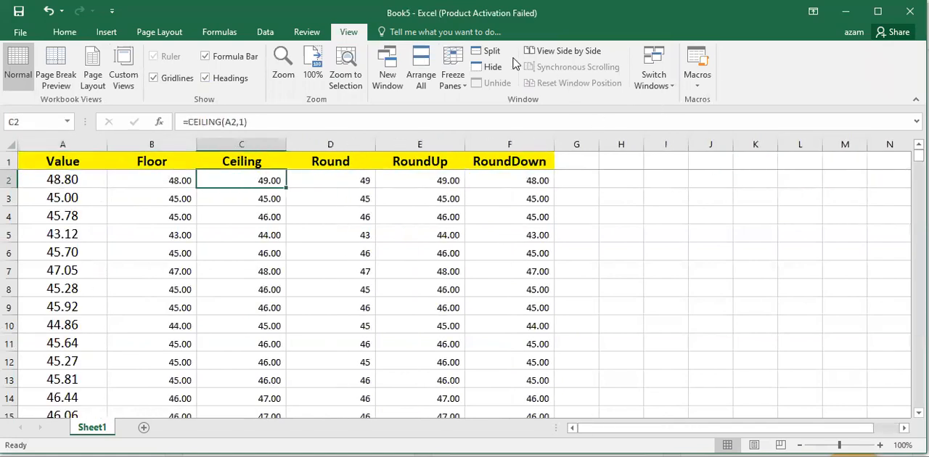
# - Unfreeze the panes and check how the header row behaves when going down the sheet
pyautogui.click(453, 78)
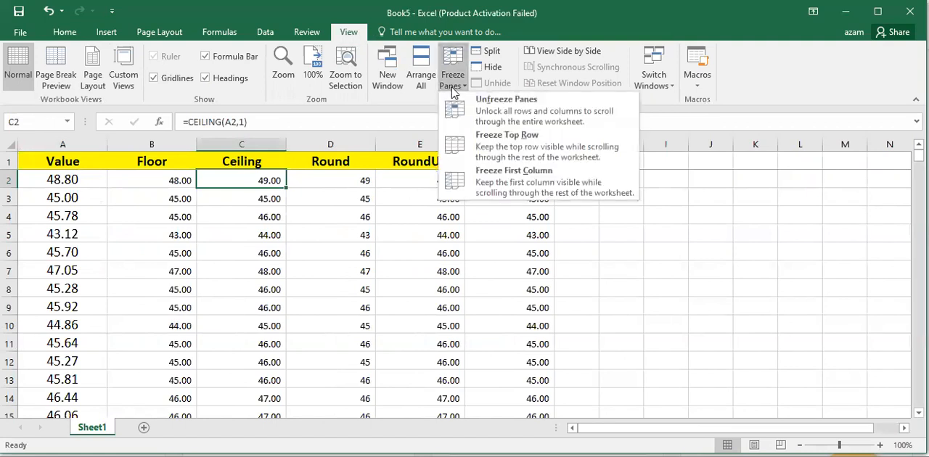
pyautogui.click(479, 125)
pyautogui.scroll(-1, 362, 248)
pyautogui.scroll(-4, 362, 248)
pyautogui.scroll(5, 339, 249)
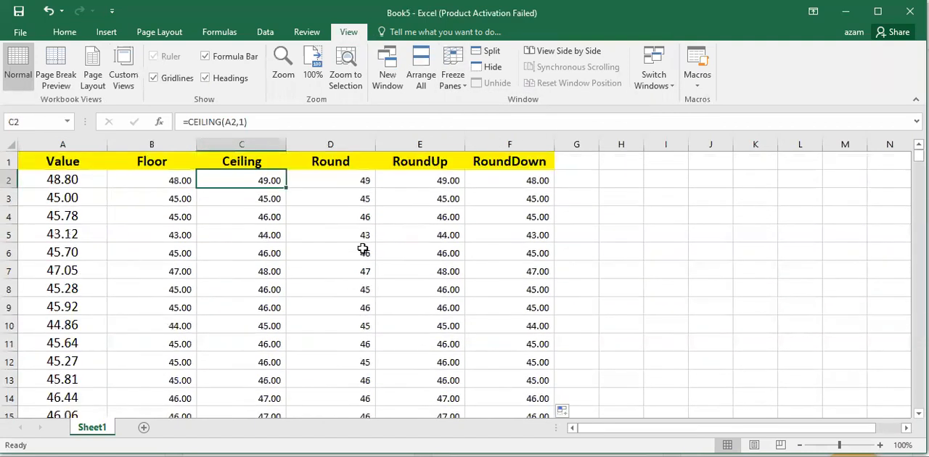
# - Freeze the panes at B2 so both the header row and the Value column are locked
pyautogui.click(127, 181)
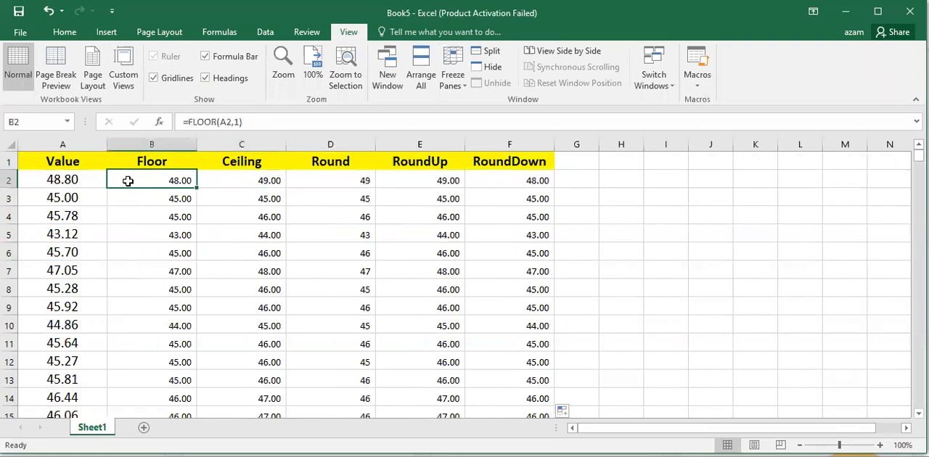
pyautogui.click(452, 72)
pyautogui.click(488, 111)
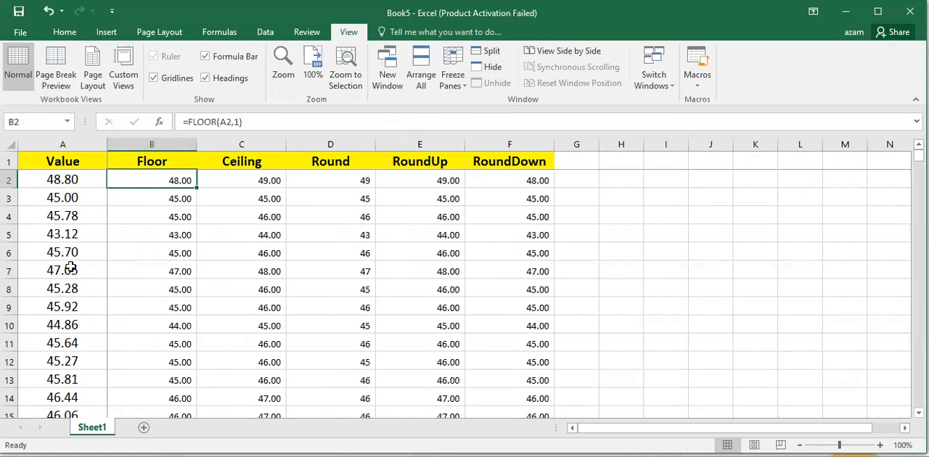
# - Check whether the frozen row 1 and column A stay in view when moving down to row 33, across the empty columns and back
pyautogui.press('Down')
pyautogui.press('Down')
pyautogui.press('Down')
pyautogui.press('Down')
pyautogui.press('Down')
pyautogui.press('Down')
pyautogui.press('Down')
pyautogui.press('Down')
pyautogui.press('Down')
pyautogui.press('Down')
pyautogui.press('Down')
pyautogui.press('Down')
pyautogui.press('Down')
pyautogui.press('Down')
pyautogui.press('Down')
pyautogui.press('Down')
pyautogui.press('Down')
pyautogui.press('Down')
pyautogui.press('Down')
pyautogui.press('Down')
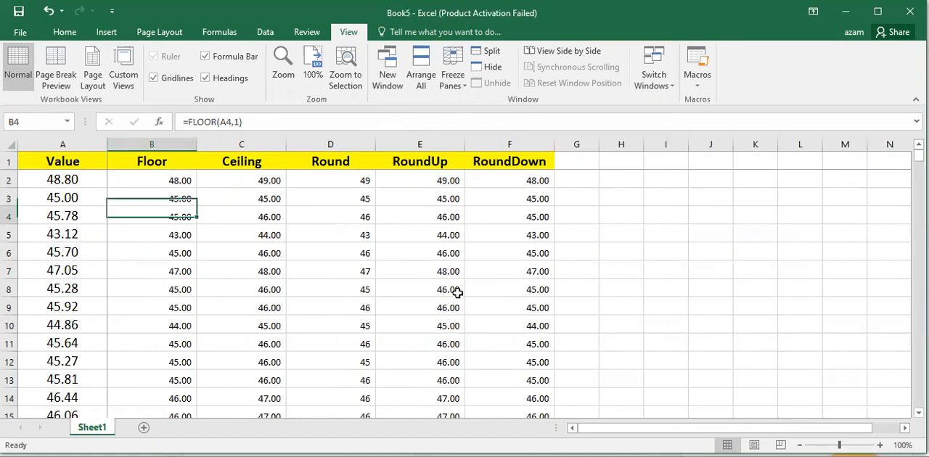
pyautogui.press('Right')
pyautogui.press('Right')
pyautogui.press('Right')
pyautogui.press('Right')
pyautogui.press('Right')
pyautogui.press('Right')
pyautogui.press('Right')
pyautogui.press('Right')
pyautogui.press('Right')
pyautogui.press('Right')
pyautogui.press('Right')
pyautogui.press('Right')
pyautogui.press('Right')
pyautogui.press('Right')
pyautogui.press('Right')
pyautogui.press('Right')
pyautogui.press('Right')
pyautogui.press('Right')
pyautogui.press('Right')
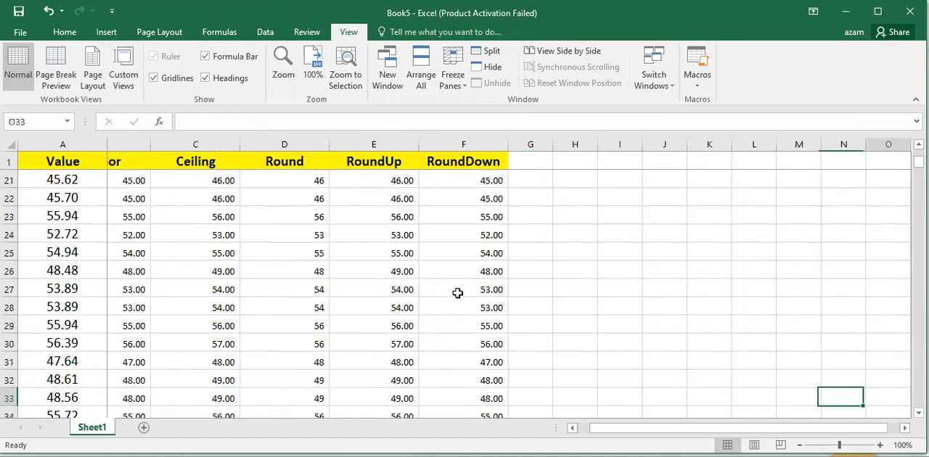
pyautogui.press('Right')
pyautogui.press('Right')
pyautogui.press('Left')
pyautogui.press('Left')
pyautogui.press('Left')
pyautogui.press('Left')
pyautogui.press('Left')
pyautogui.press('Left')
pyautogui.press('Left')
pyautogui.press('Left')
pyautogui.press('Left')
pyautogui.press('Left')
pyautogui.press('Left')
pyautogui.press('Left')
pyautogui.press('Left')
pyautogui.press('Left')
pyautogui.press('Left')
pyautogui.press('Left')
pyautogui.press('Left')
pyautogui.press('Left')
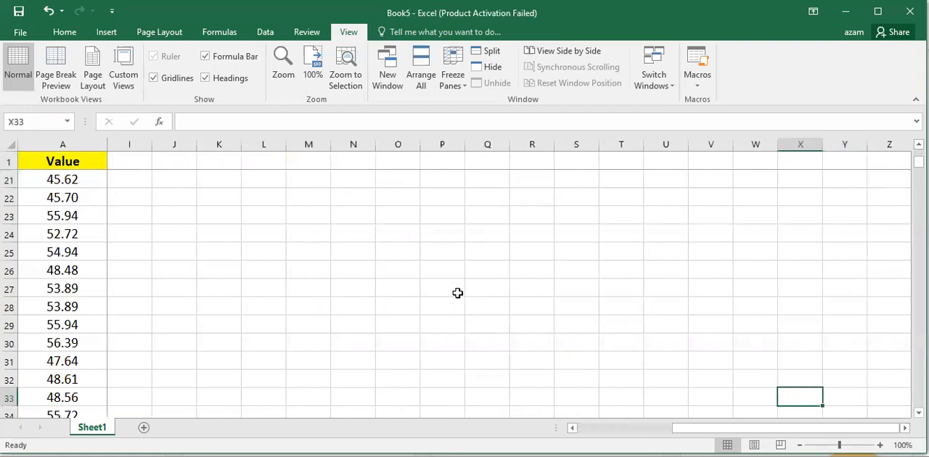
pyautogui.press('Left')
pyautogui.press('Left')
pyautogui.press('Left')
pyautogui.press('Left')
pyautogui.press('Right')
pyautogui.press('Right')
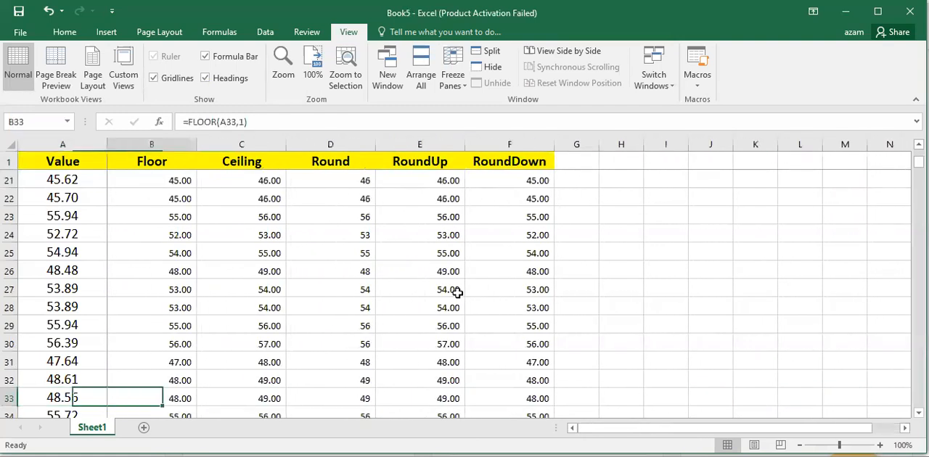
pyautogui.press('Up')
pyautogui.press('Up')
pyautogui.press('Up')
pyautogui.press('Up')
pyautogui.press('Up')
pyautogui.press('Up')
pyautogui.press('Up')
pyautogui.press('Up')
pyautogui.press('Up')
pyautogui.press('Up')
pyautogui.press('Up')
pyautogui.press('Up')
pyautogui.press('Up')
pyautogui.press('Up')
pyautogui.press('Up')
pyautogui.press('Up')
pyautogui.press('Up')
pyautogui.press('Up')
pyautogui.press('Up')
pyautogui.press('Up')
pyautogui.press('Up')
pyautogui.press('Up')
pyautogui.press('Up')
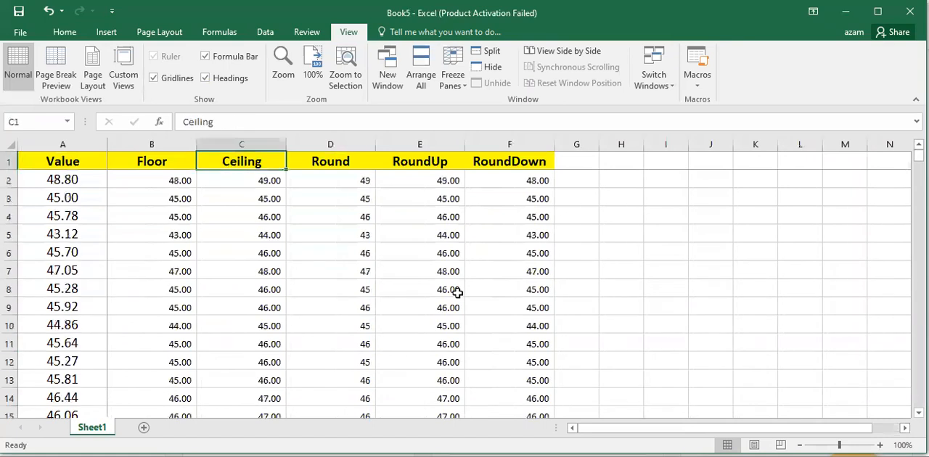
pyautogui.press('Down')
pyautogui.press('Down')
pyautogui.press('Down')
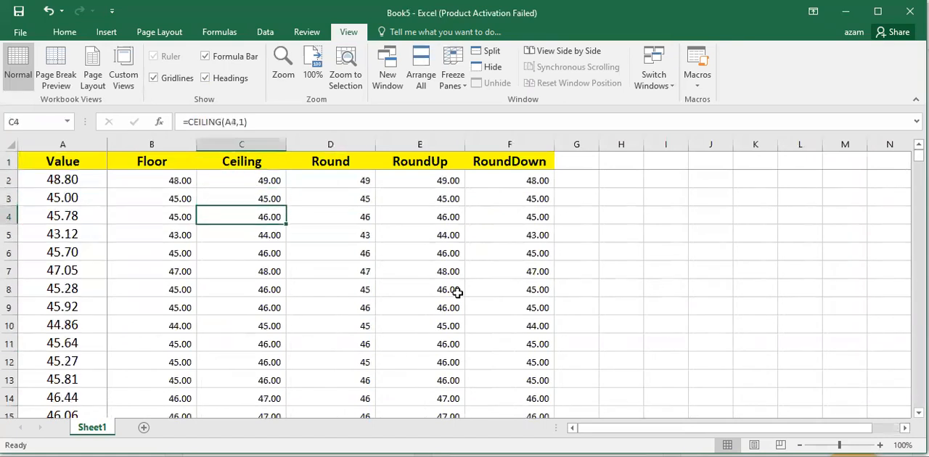
# - Unfreeze the header row and the Value column, and select the Floor result in B4
pyautogui.click(465, 95)
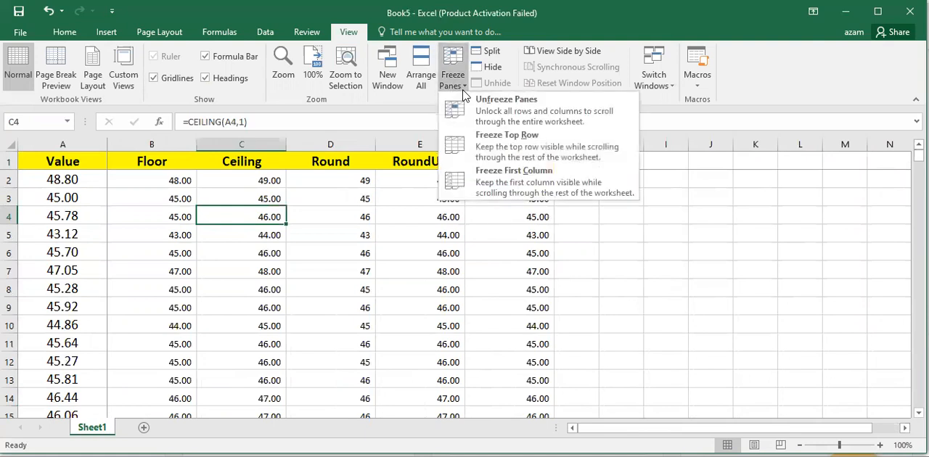
pyautogui.click(498, 112)
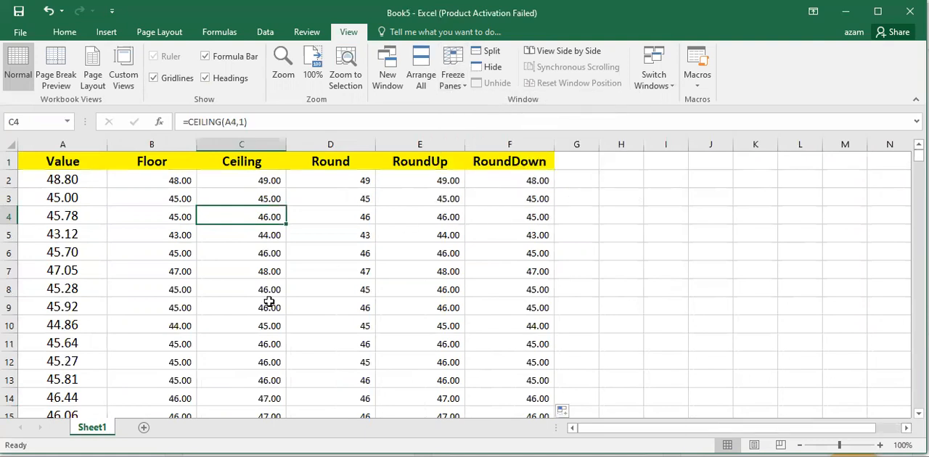
pyautogui.click(185, 211)
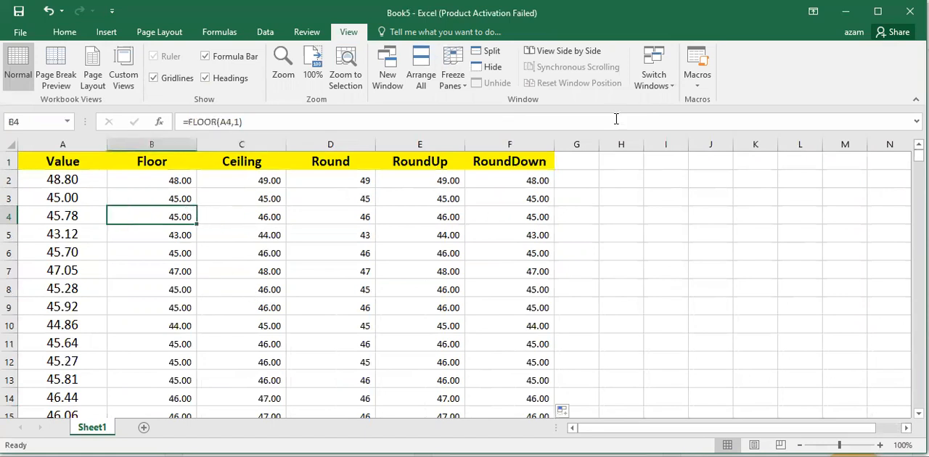